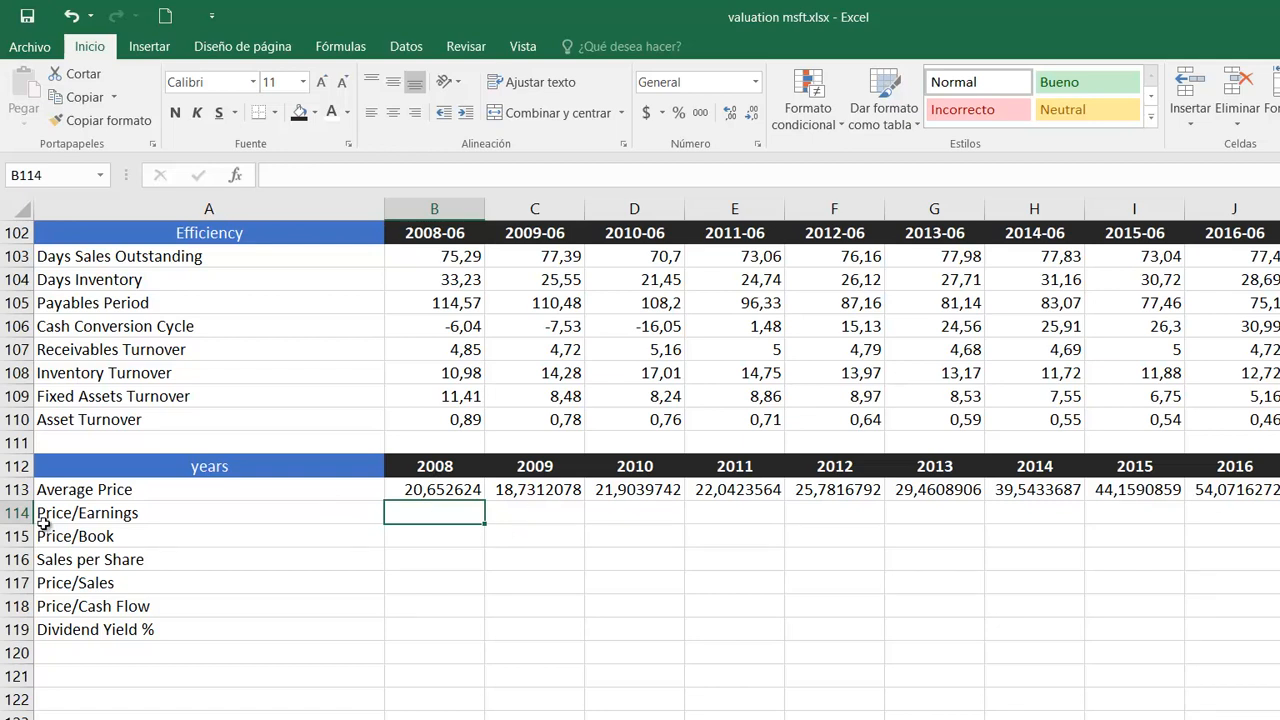
# Step: Calculate the 2008 Price/Earnings in B114 by dividing the average price by Earnings Per Share with the formula +B113/B8
pyautogui.click(101, 518)
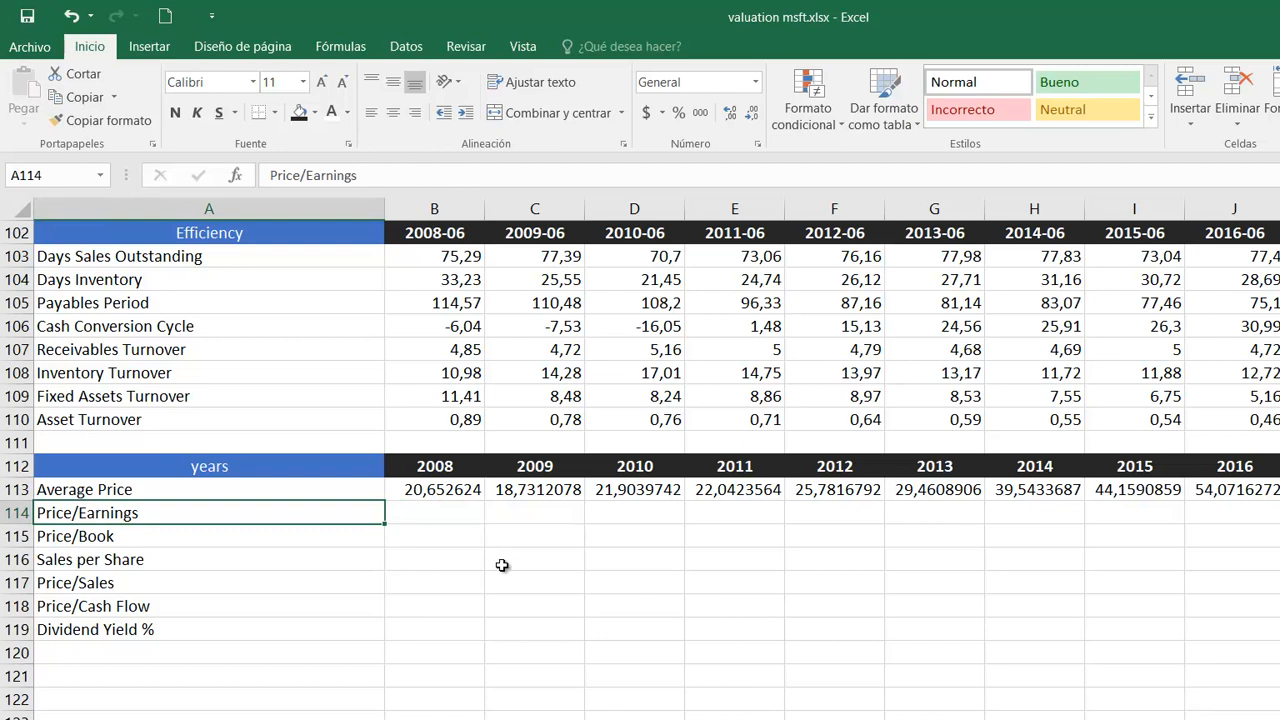
pyautogui.scroll(1, 502, 566)
pyautogui.click(506, 522)
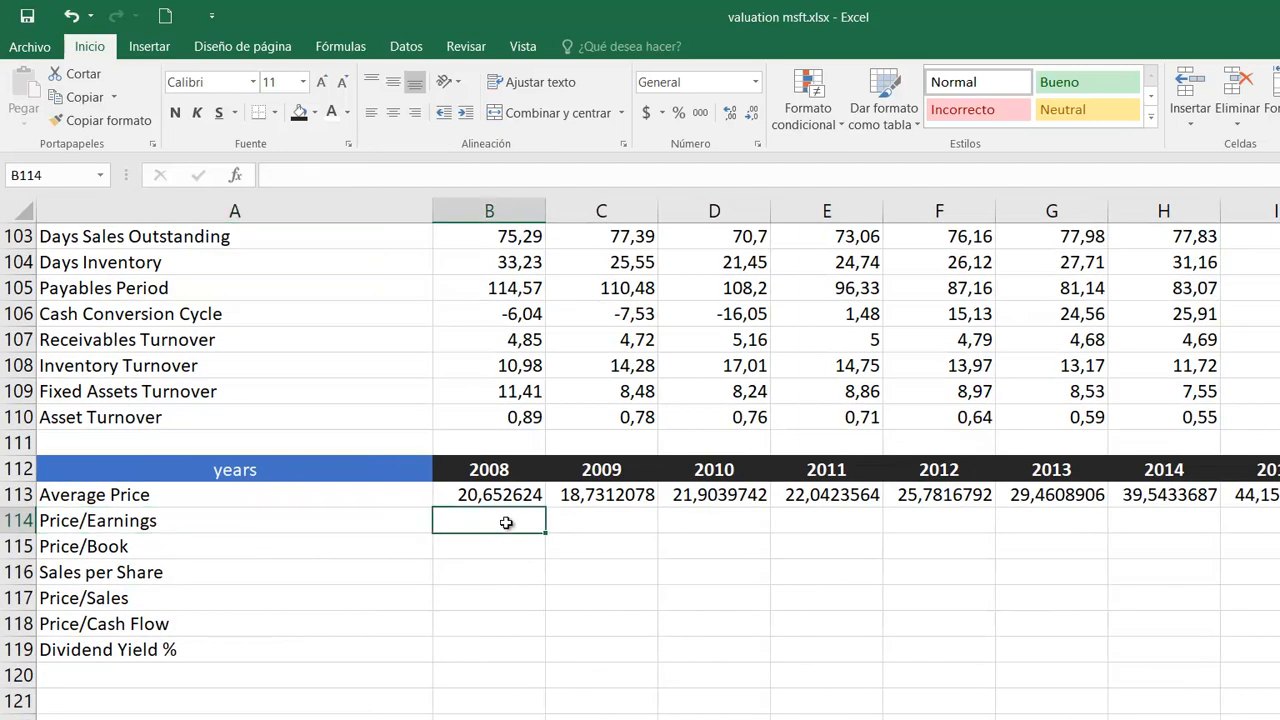
pyautogui.write('+')
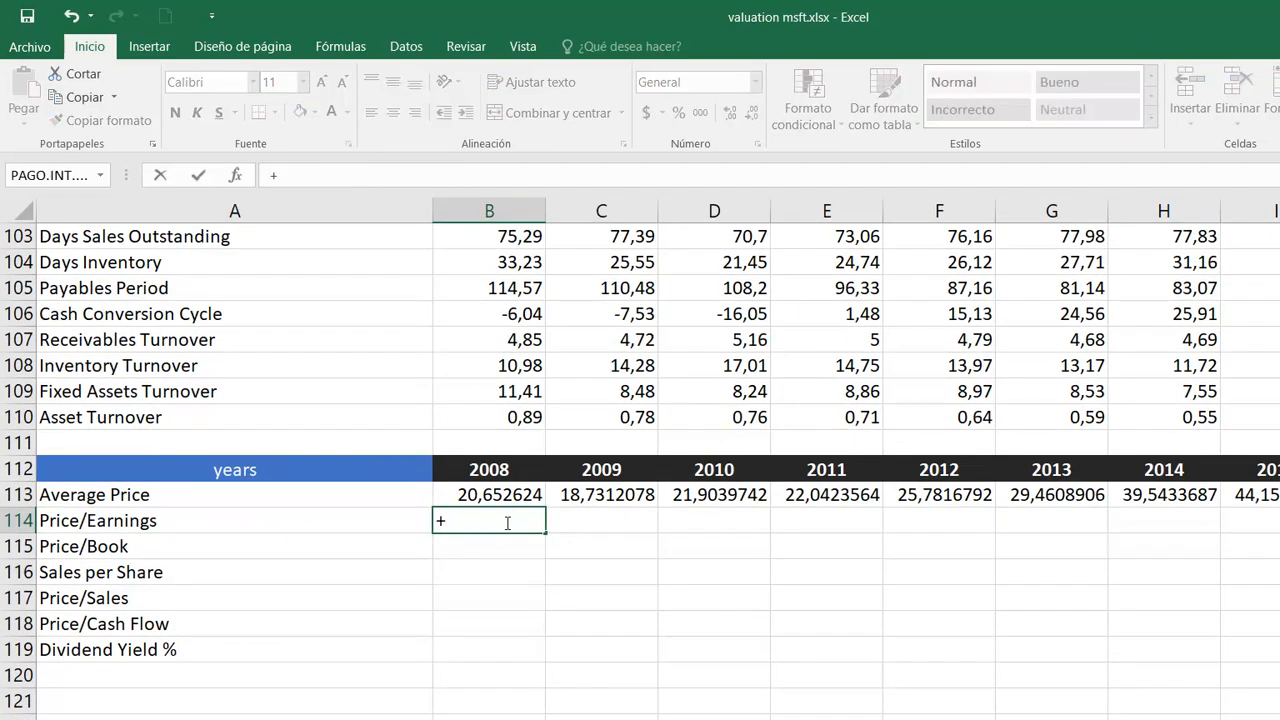
pyautogui.press('Up')
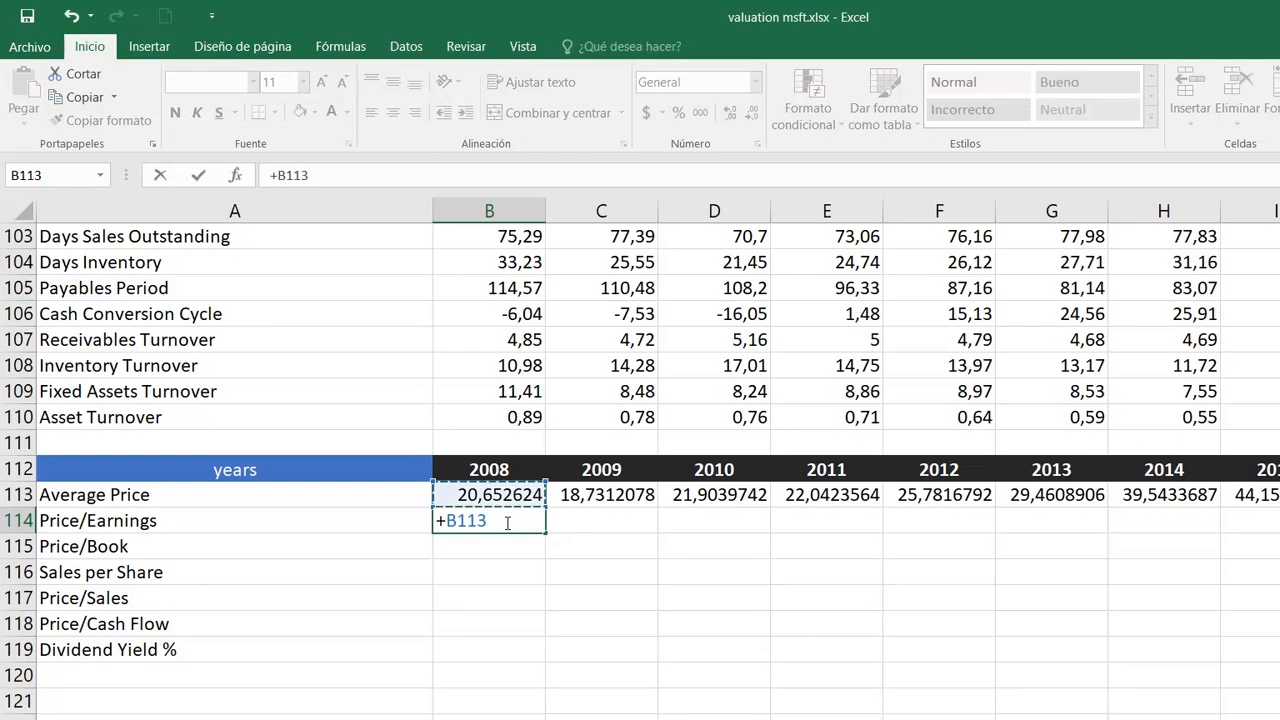
pyautogui.write('/')
pyautogui.scroll(4, 540, 571)
pyautogui.scroll(19, 540, 571)
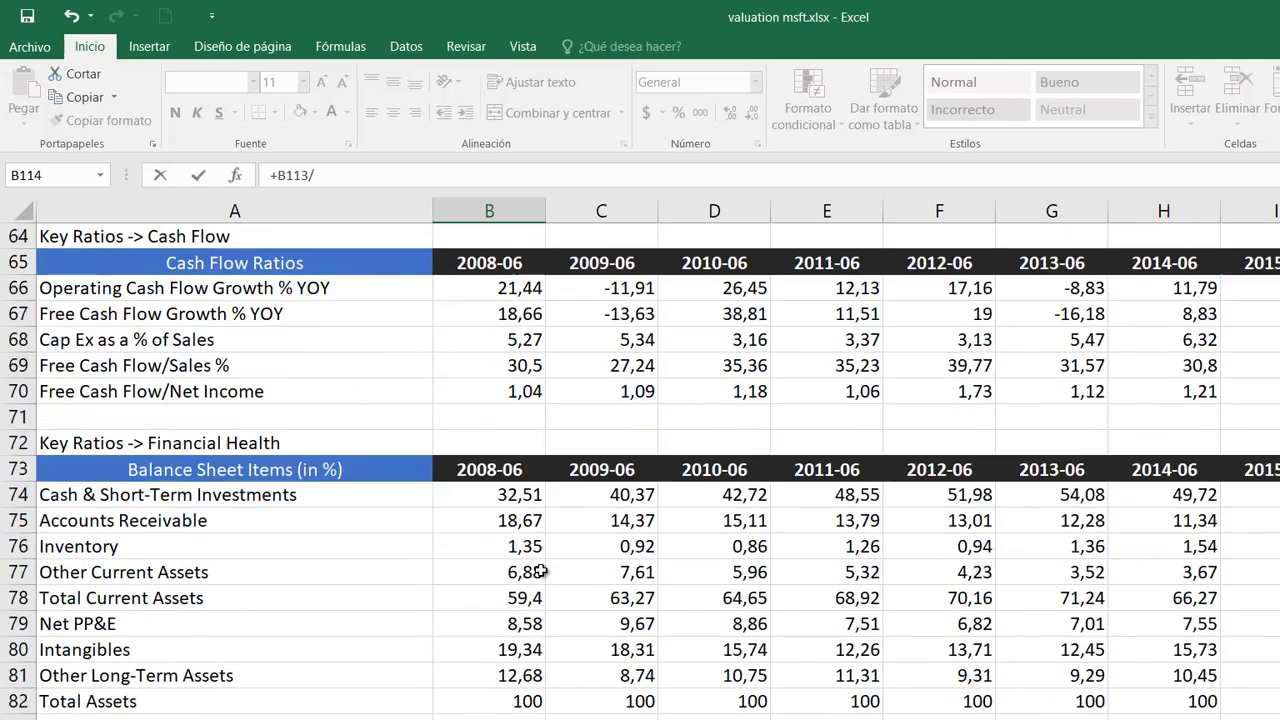
pyautogui.scroll(11, 540, 571)
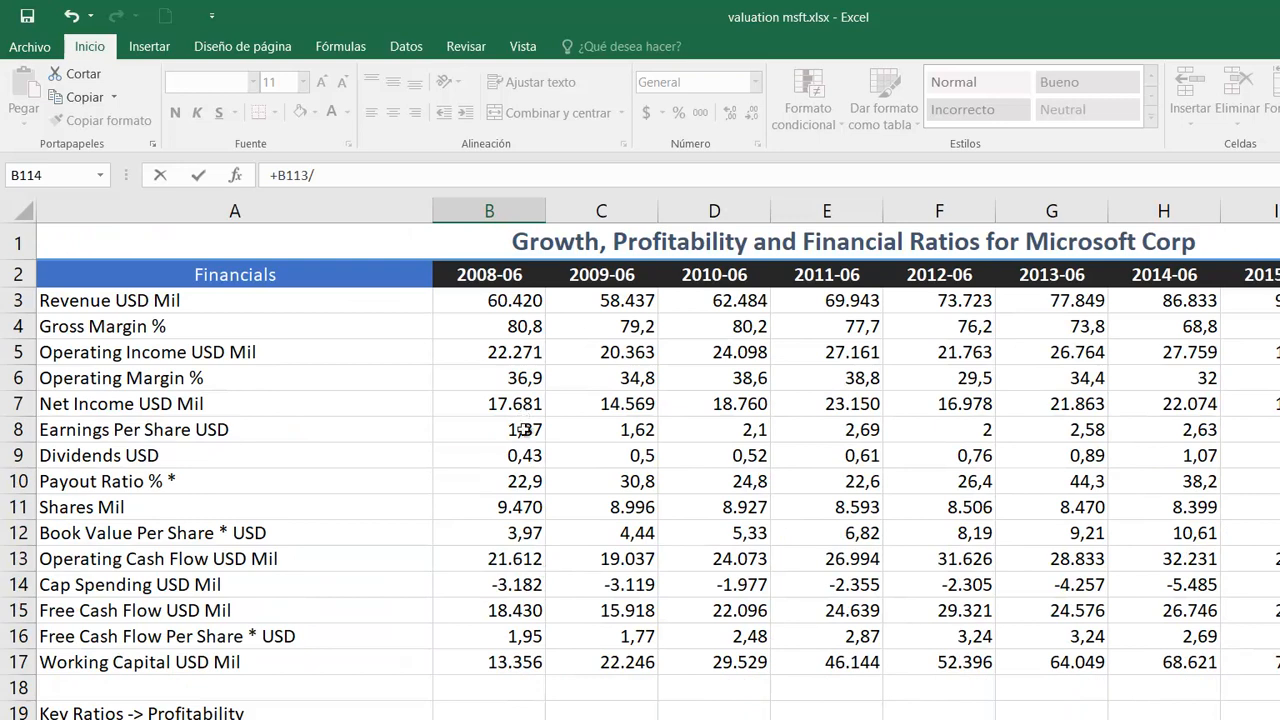
pyautogui.click(524, 429)
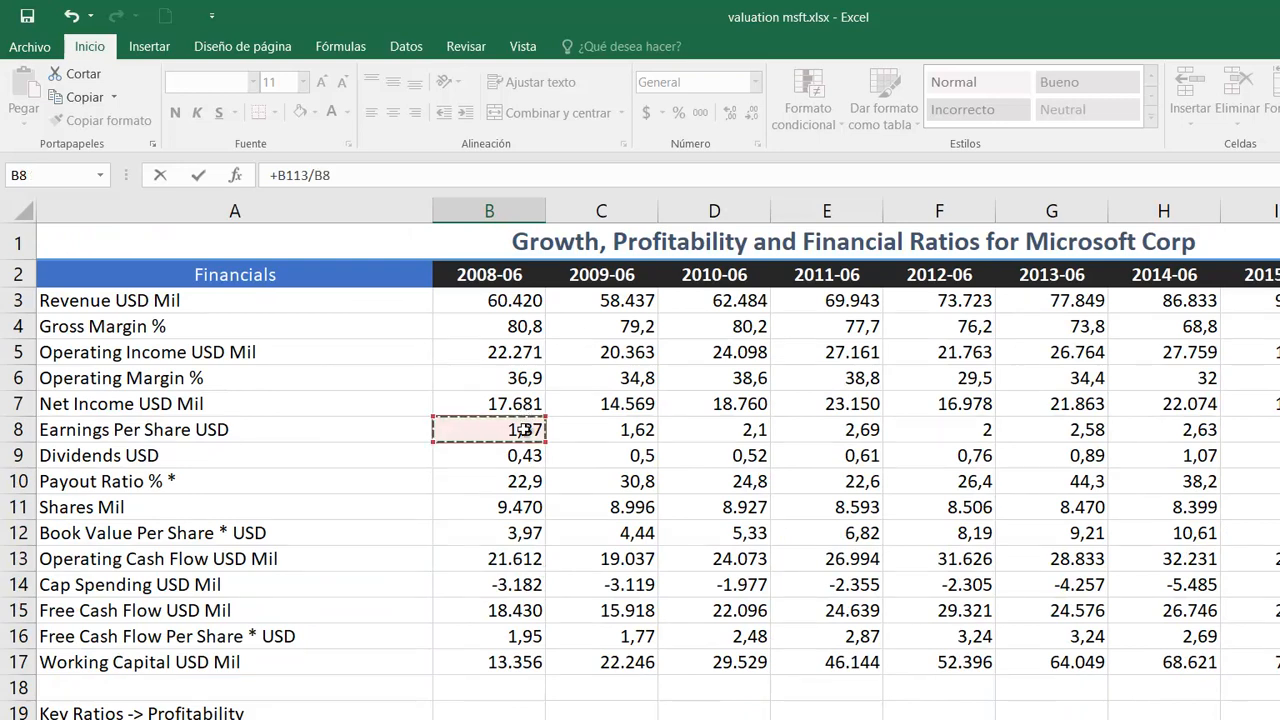
pyautogui.press('Return')
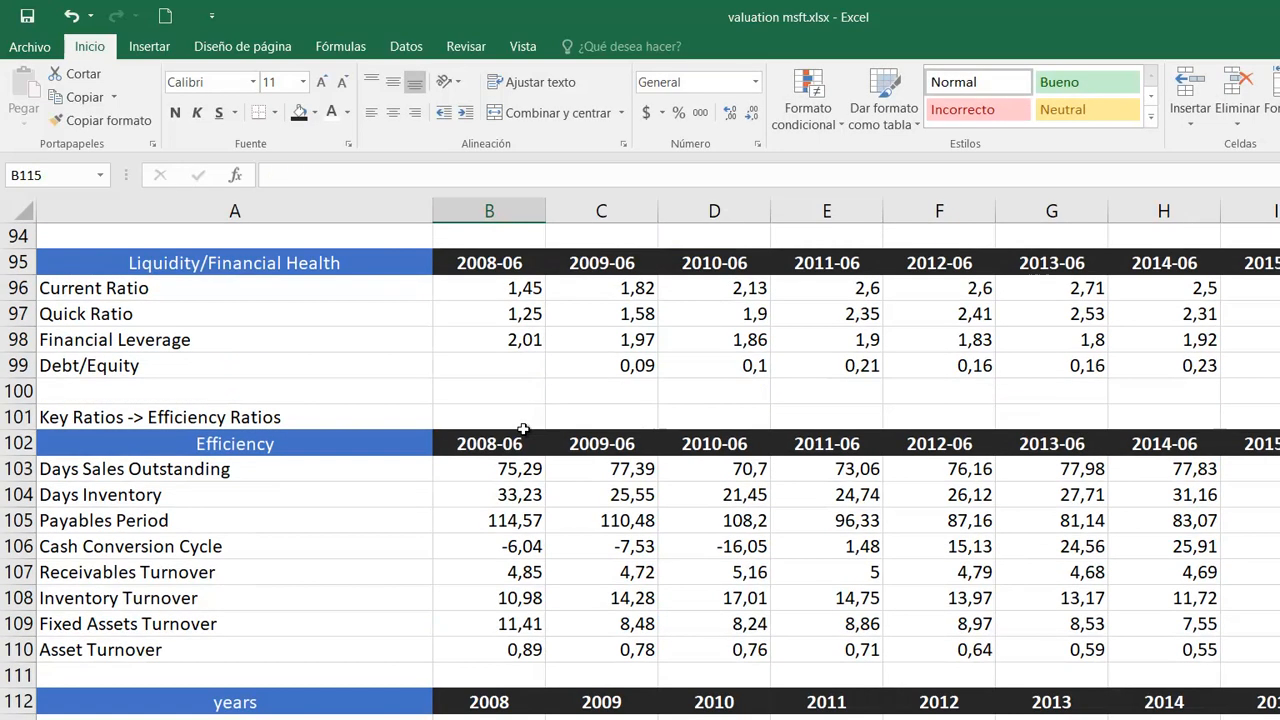
# Step: Copy the 2008 Price/Earnings formula across row 114 to the remaining years
pyautogui.scroll(-3, 523, 460)
pyautogui.click(522, 521)
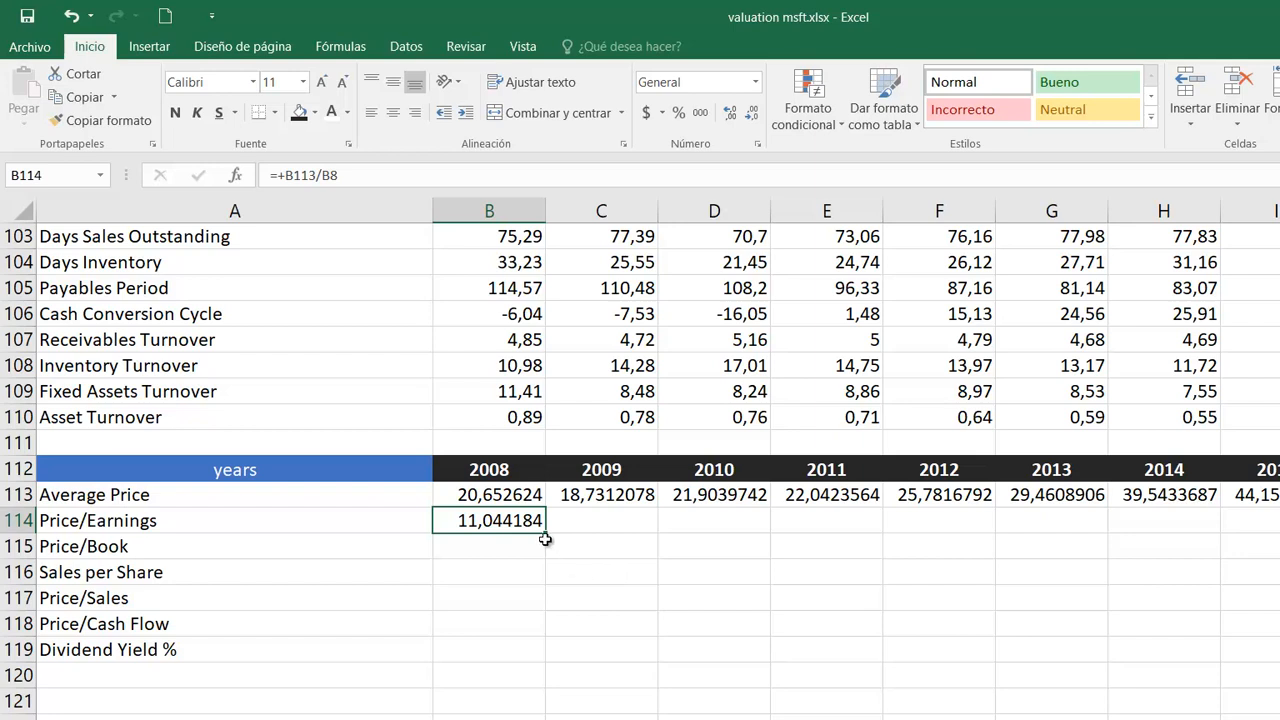
pyautogui.moveTo(546, 535); pyautogui.dragTo(1279, 535)
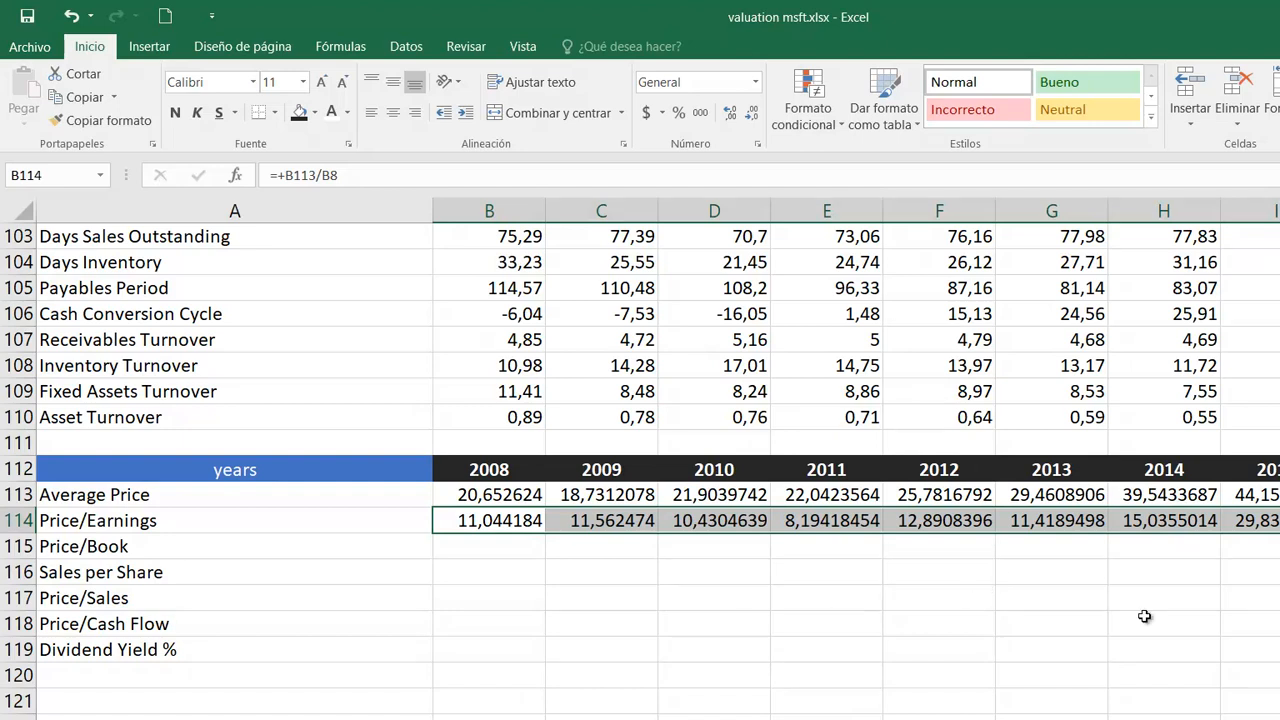
pyautogui.click(633, 591)
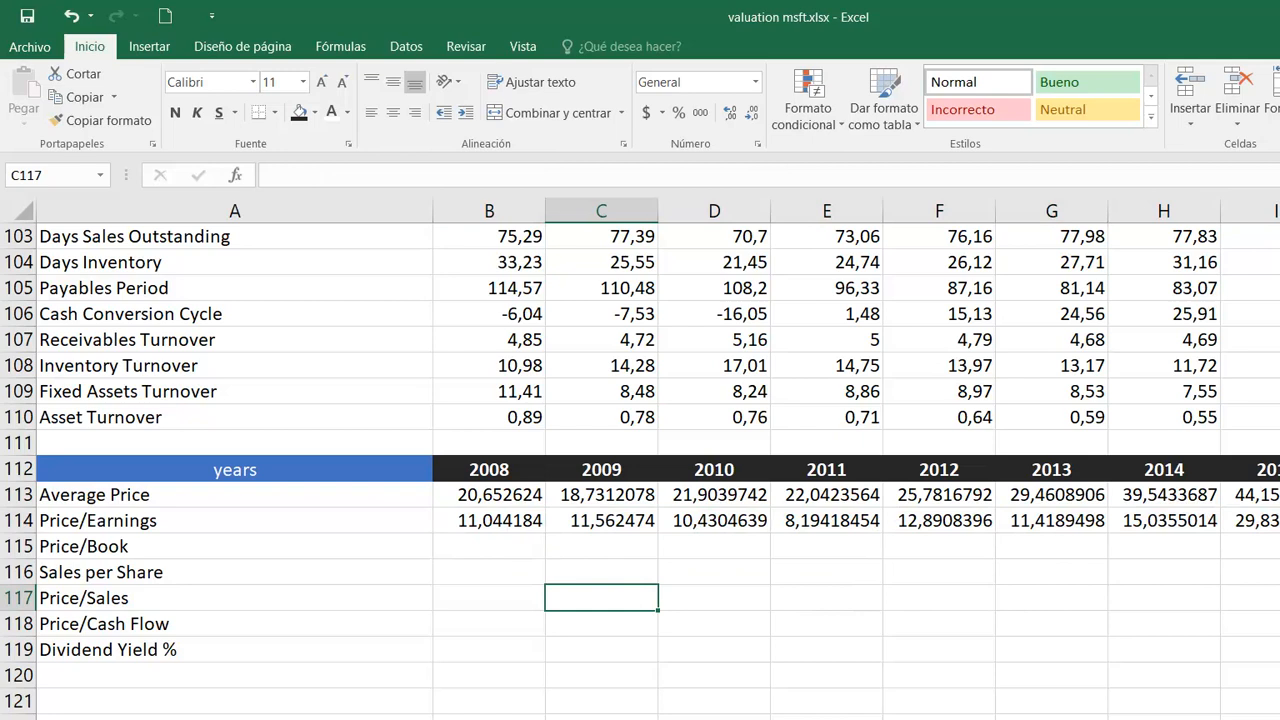
pyautogui.click(1279, 521)
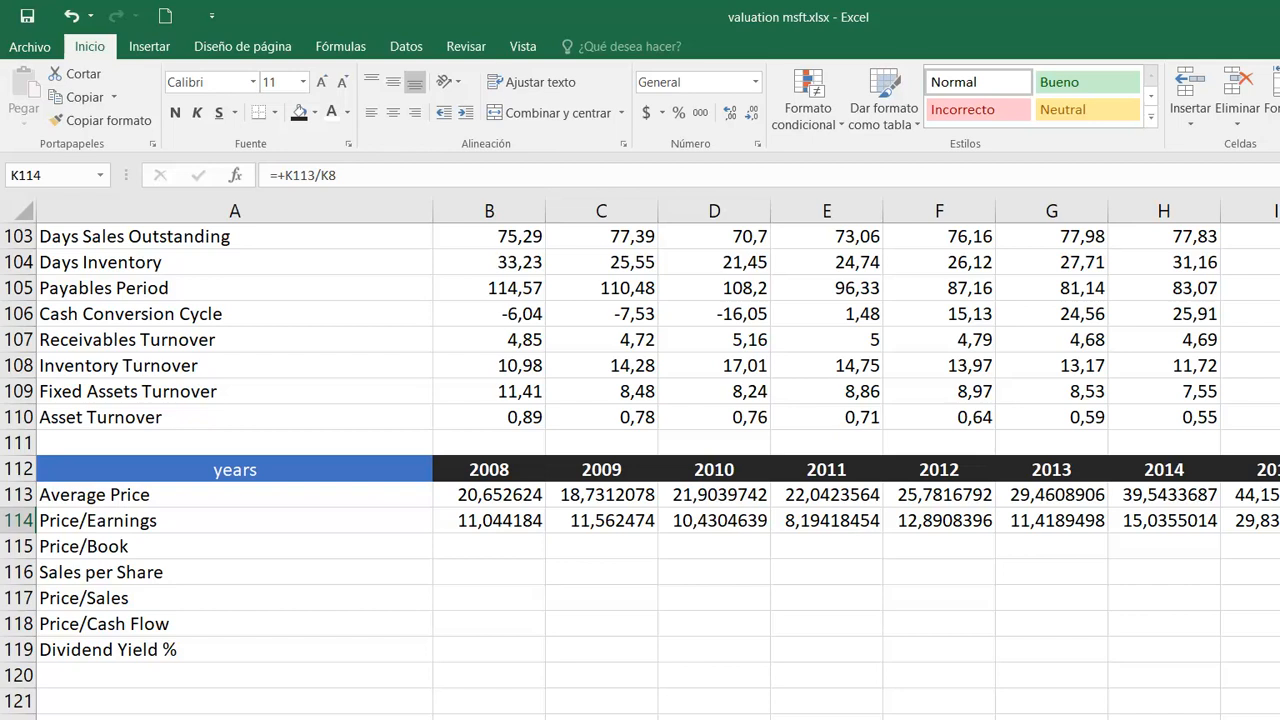
pyautogui.hscroll(5, 658, 460)
pyautogui.hscroll(-5, 658, 460)
# Step: Calculate the 2008 Price/Book in B115 by dividing the average price by Book Value Per Share with the formula +B113/B12
pyautogui.click(496, 543)
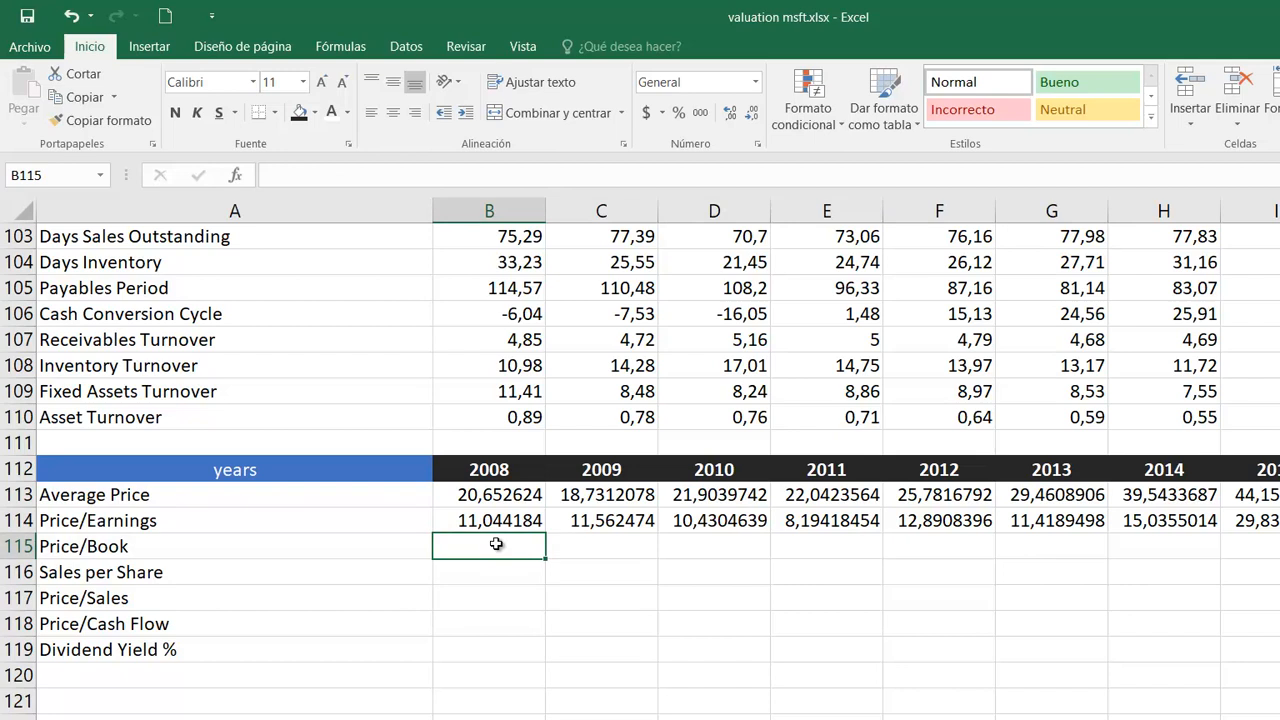
pyautogui.click(525, 514)
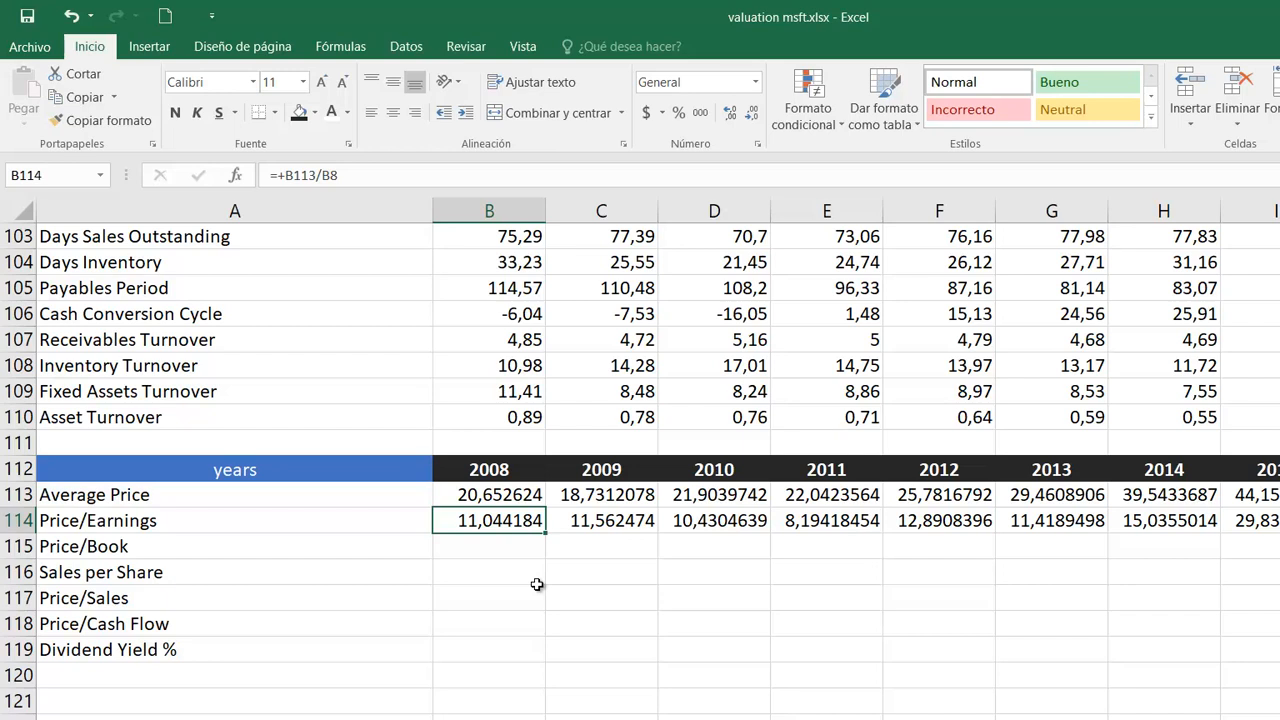
pyautogui.click(498, 551)
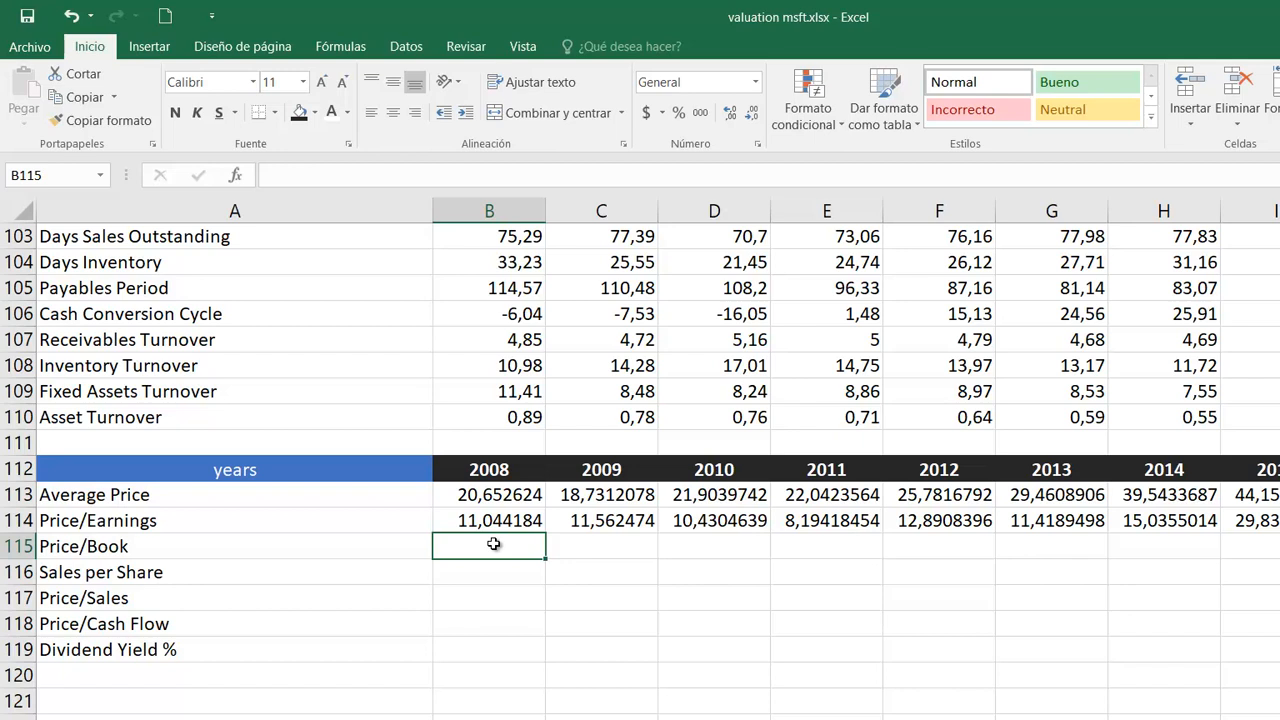
pyautogui.write('+')
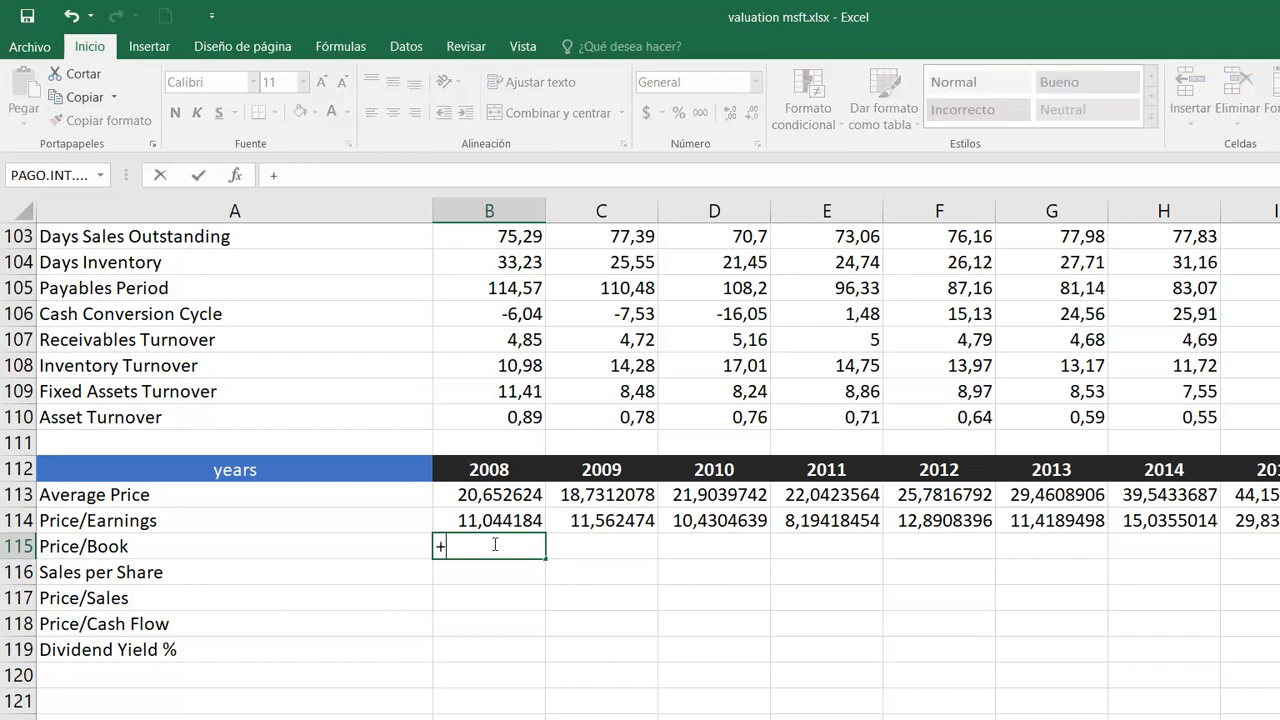
pyautogui.press('Up')
pyautogui.press('Up')
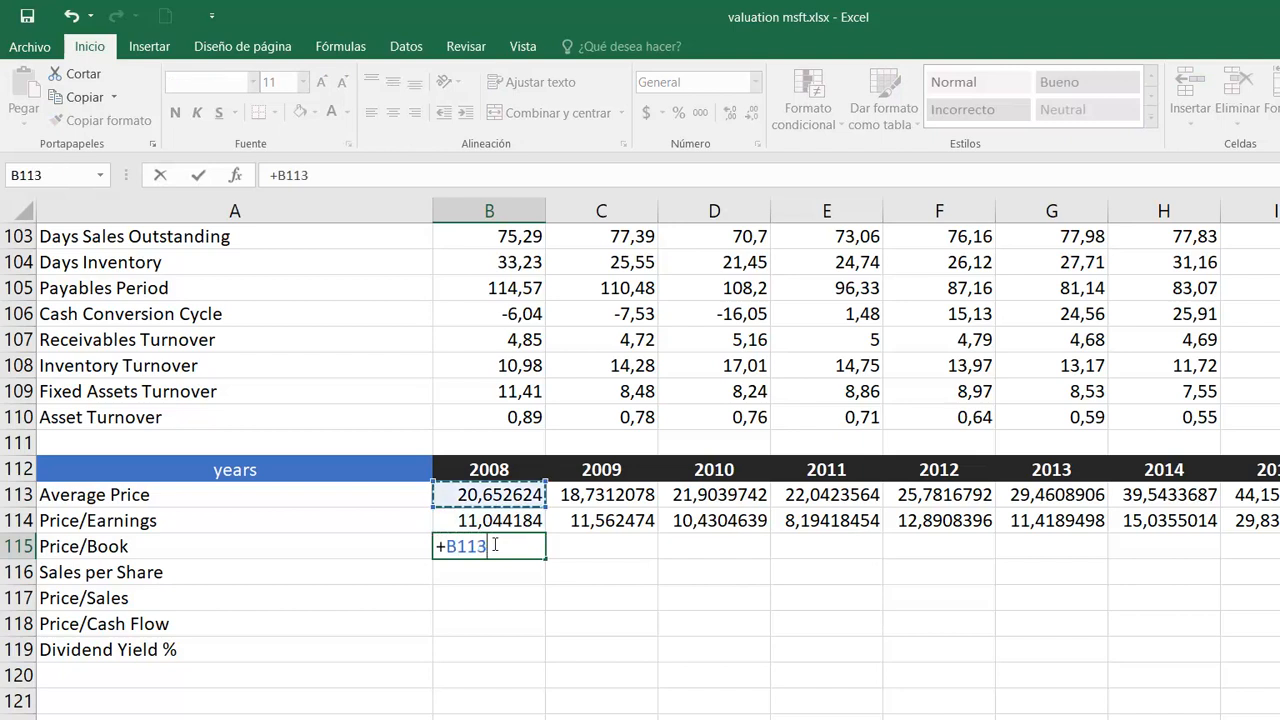
pyautogui.write('/')
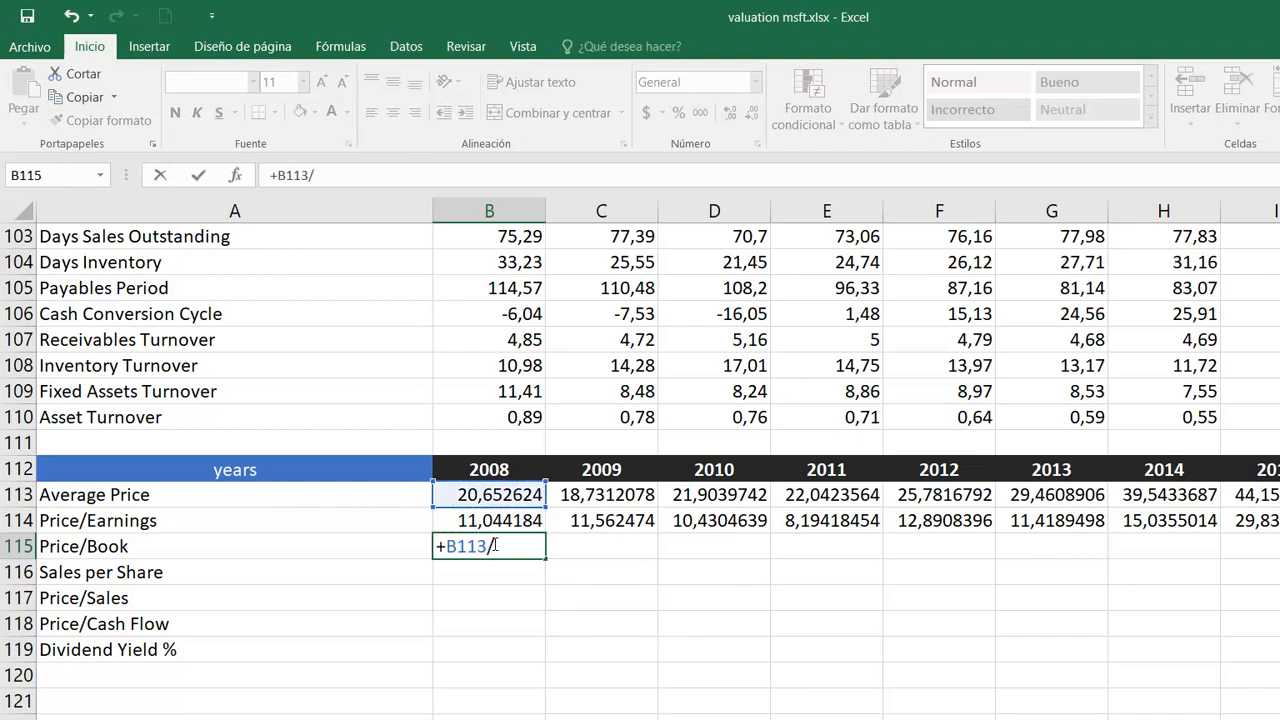
pyautogui.scroll(7, 494, 545)
pyautogui.scroll(18, 494, 543)
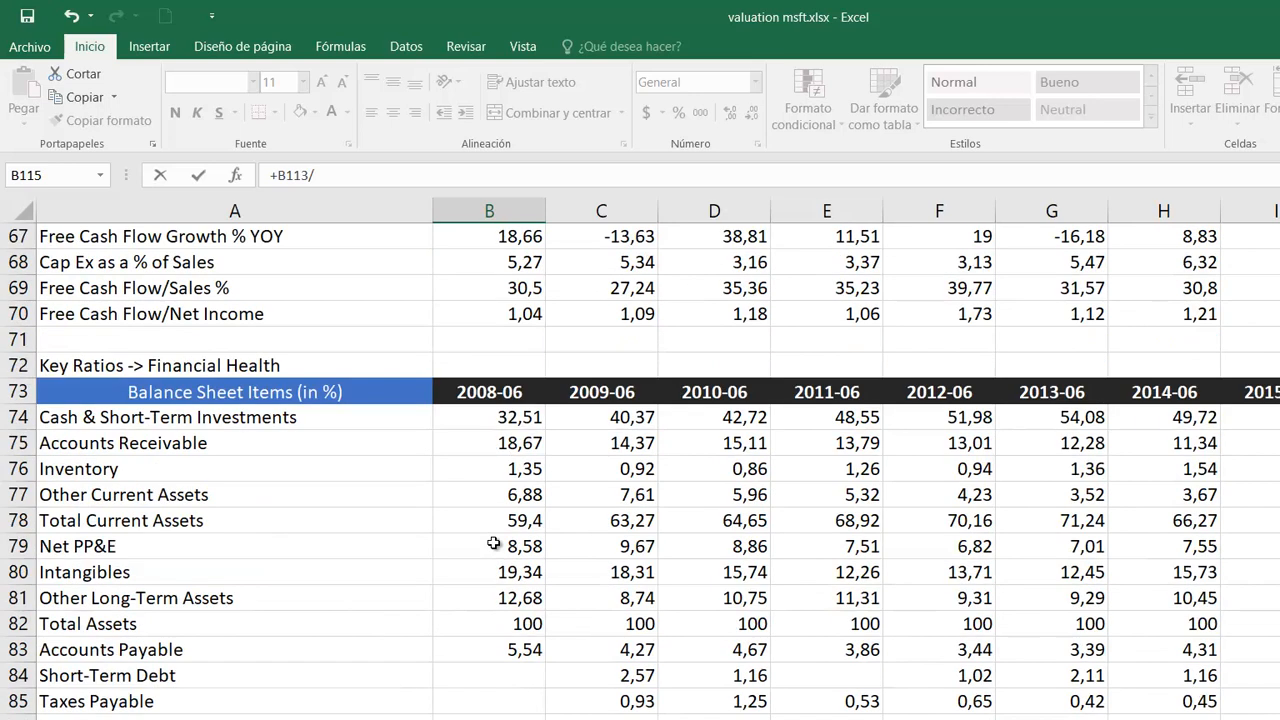
pyautogui.scroll(9, 494, 543)
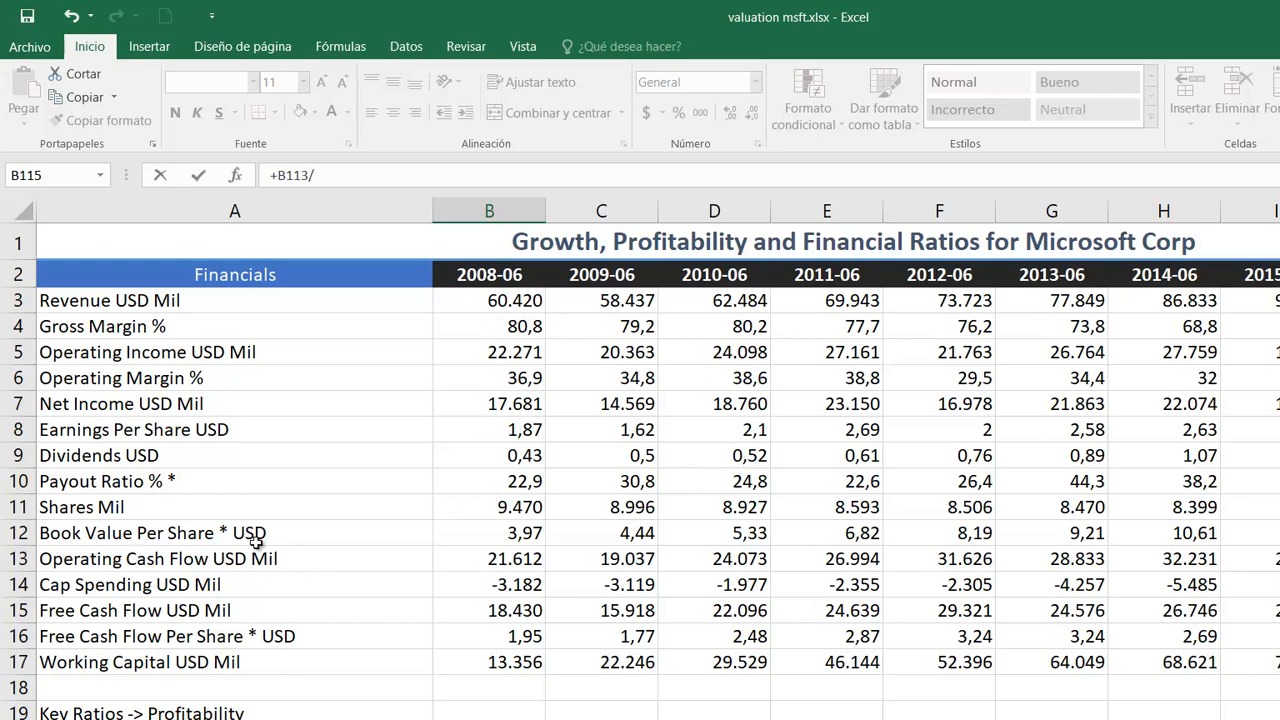
pyautogui.click(516, 533)
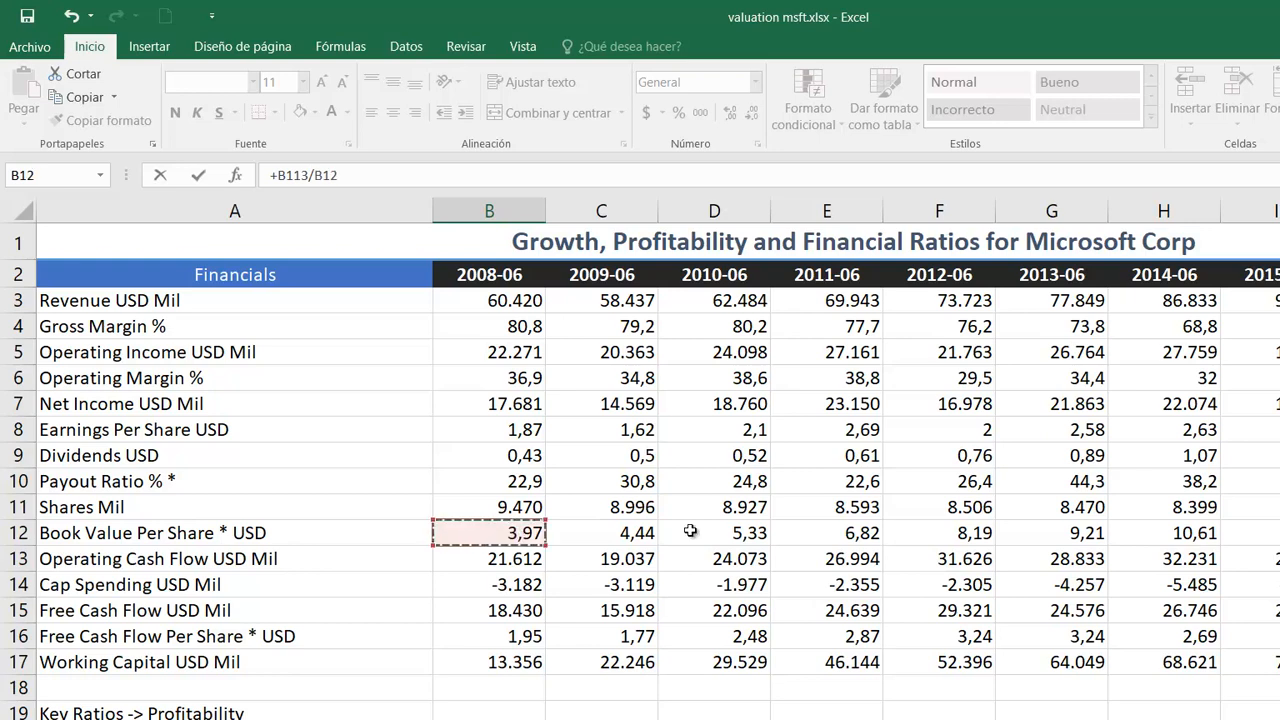
pyautogui.press('Return')
# Step: Copy the 2008 Price/Book formula across row 115 to the remaining years
pyautogui.scroll(-2, 690, 530)
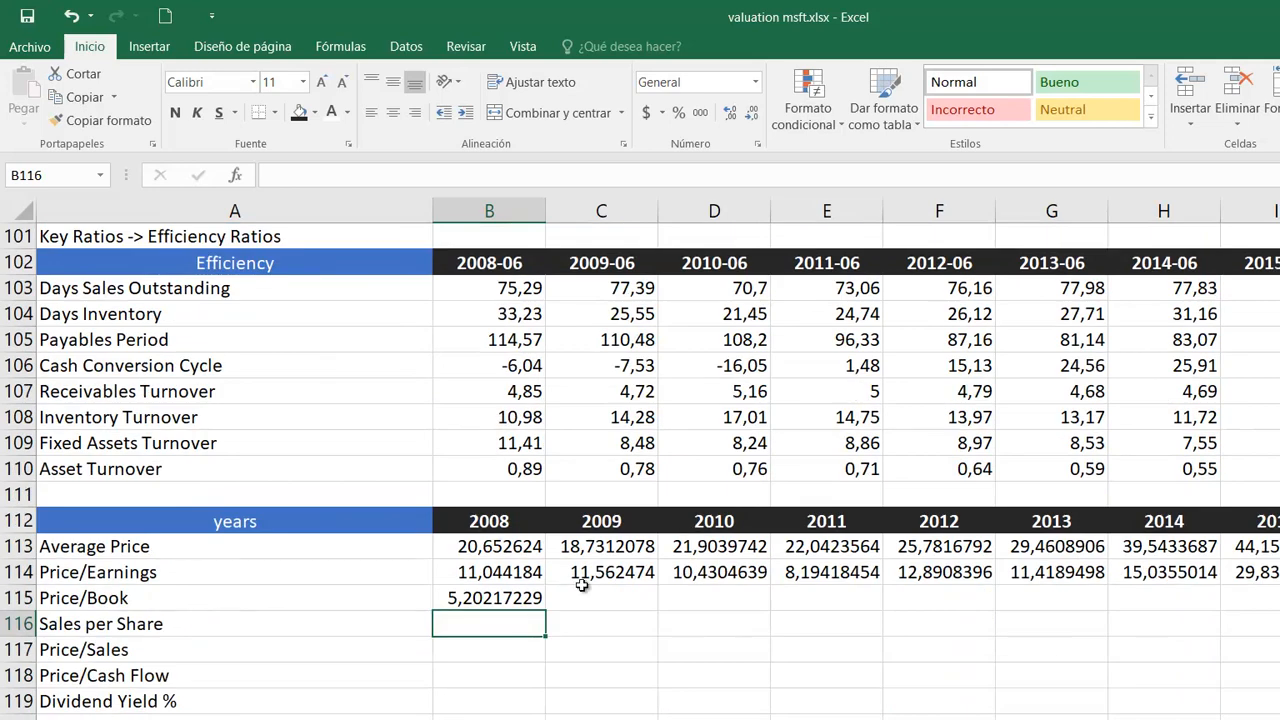
pyautogui.click(490, 598)
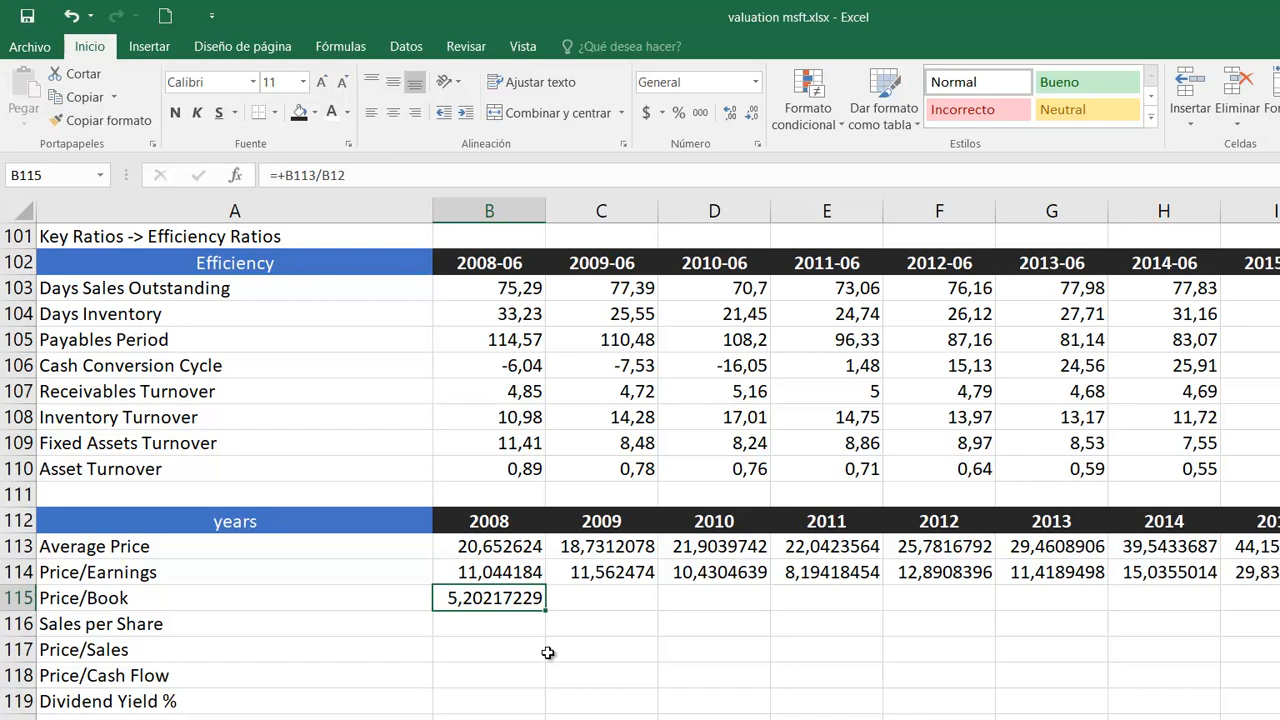
pyautogui.moveTo(545, 610); pyautogui.dragTo(1275, 610)
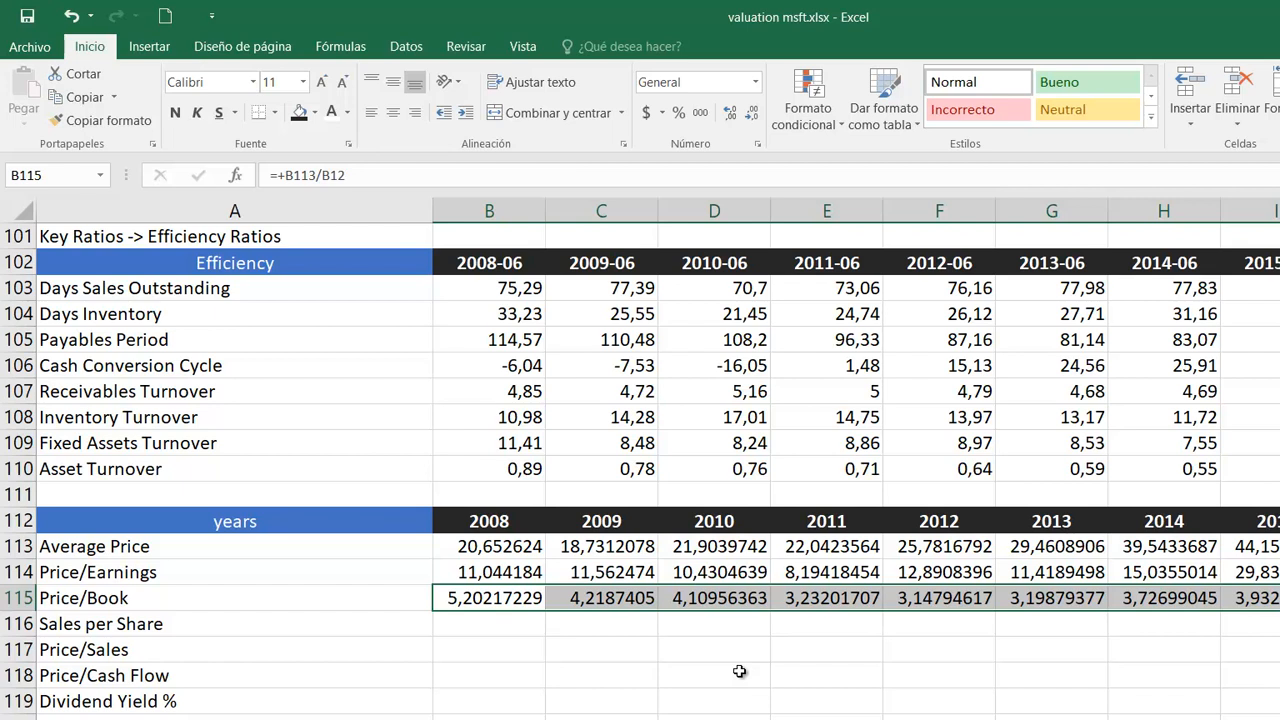
pyautogui.click(678, 627)
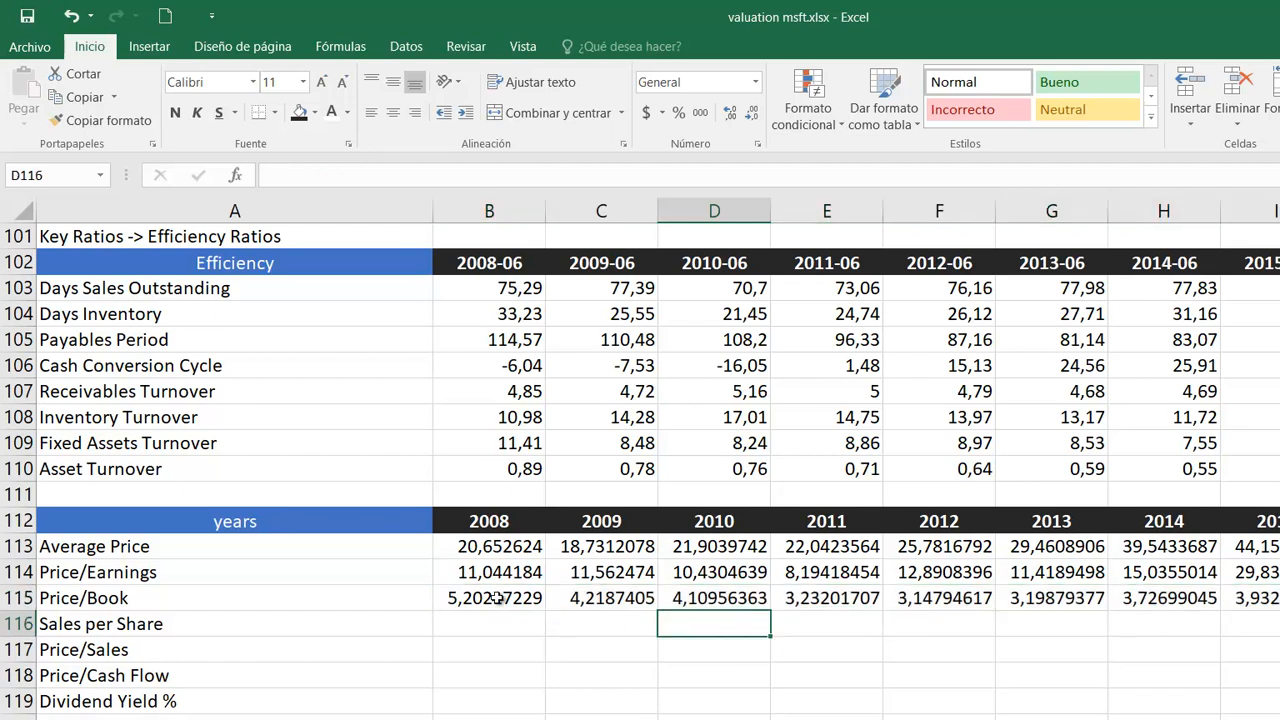
# Step: Examine the Price/Book ratios across all years, then the 2016 formula and its average price
pyautogui.moveTo(497, 598); pyautogui.dragTo(1279, 604)
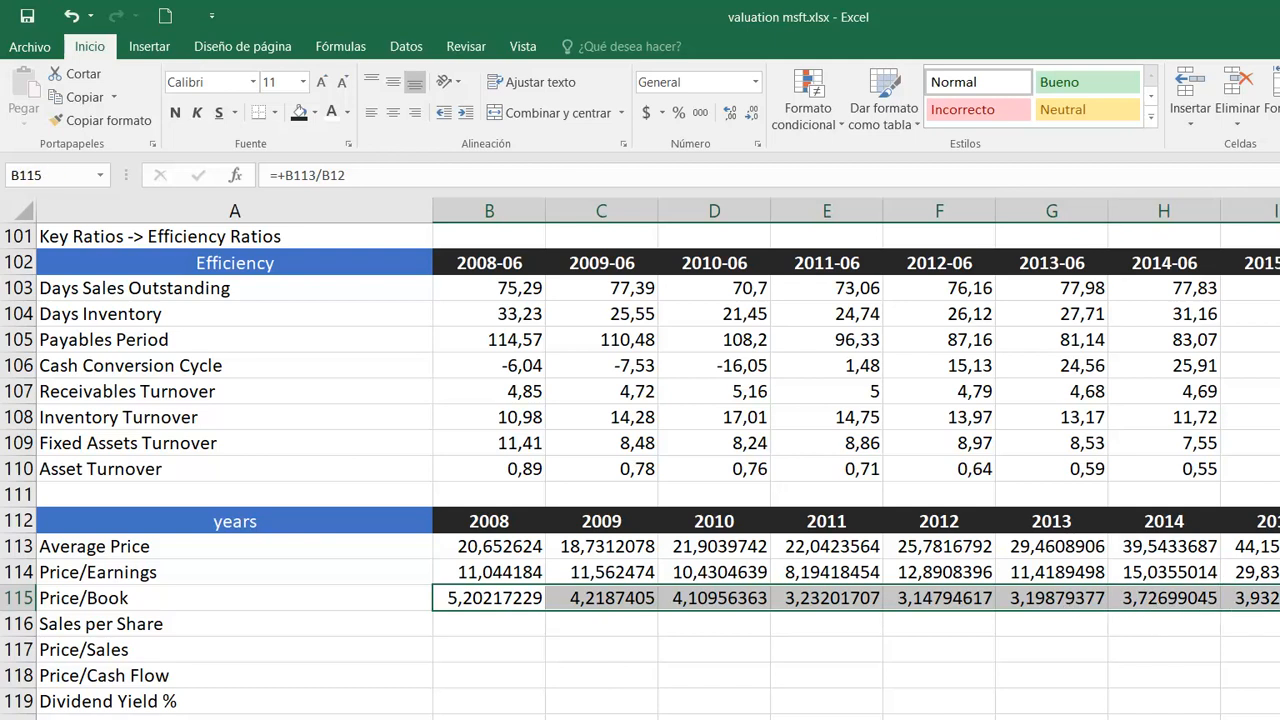
pyautogui.hscroll(3, 656, 458)
pyautogui.hscroll(-3, 656, 458)
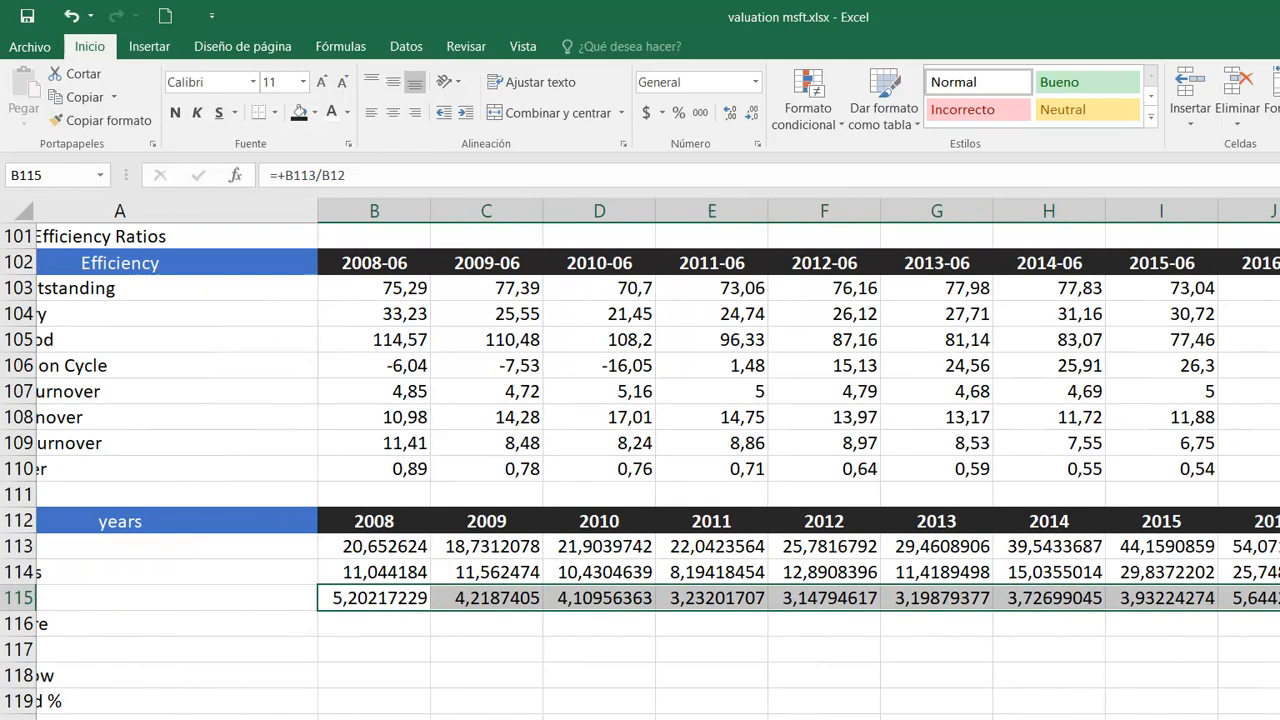
pyautogui.click(1279, 598)
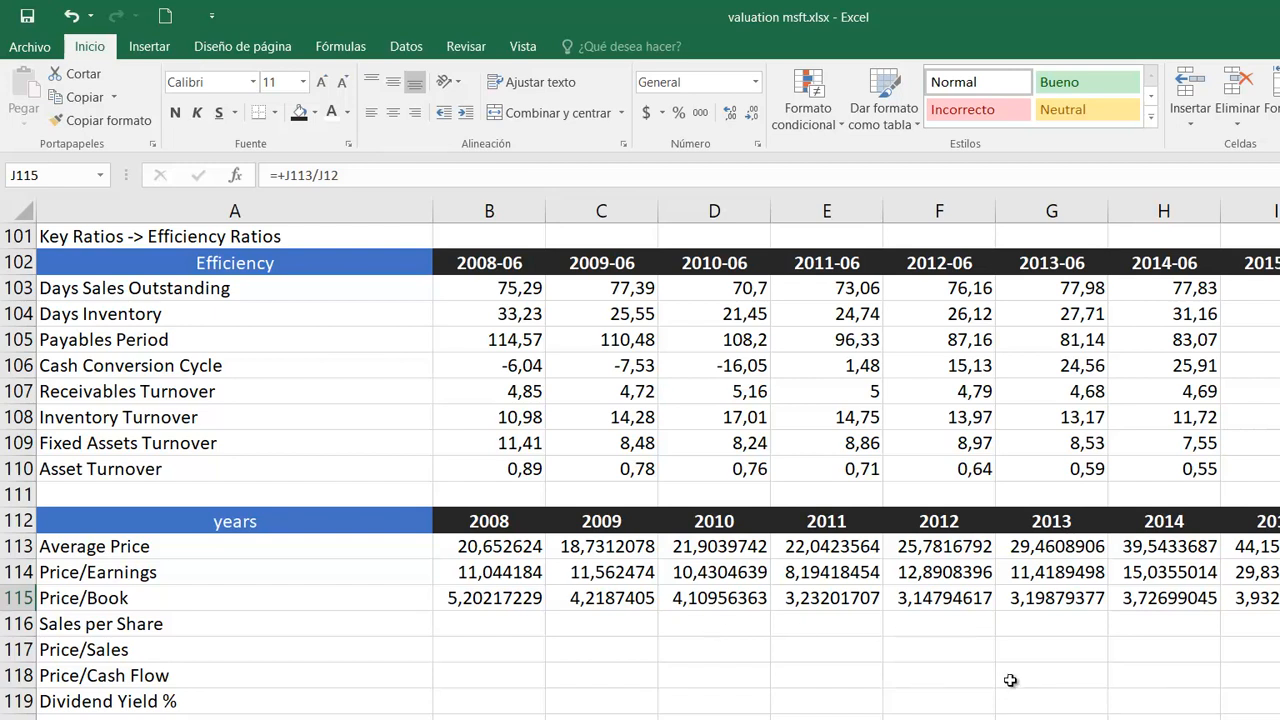
pyautogui.press('Up')
pyautogui.press('Up')
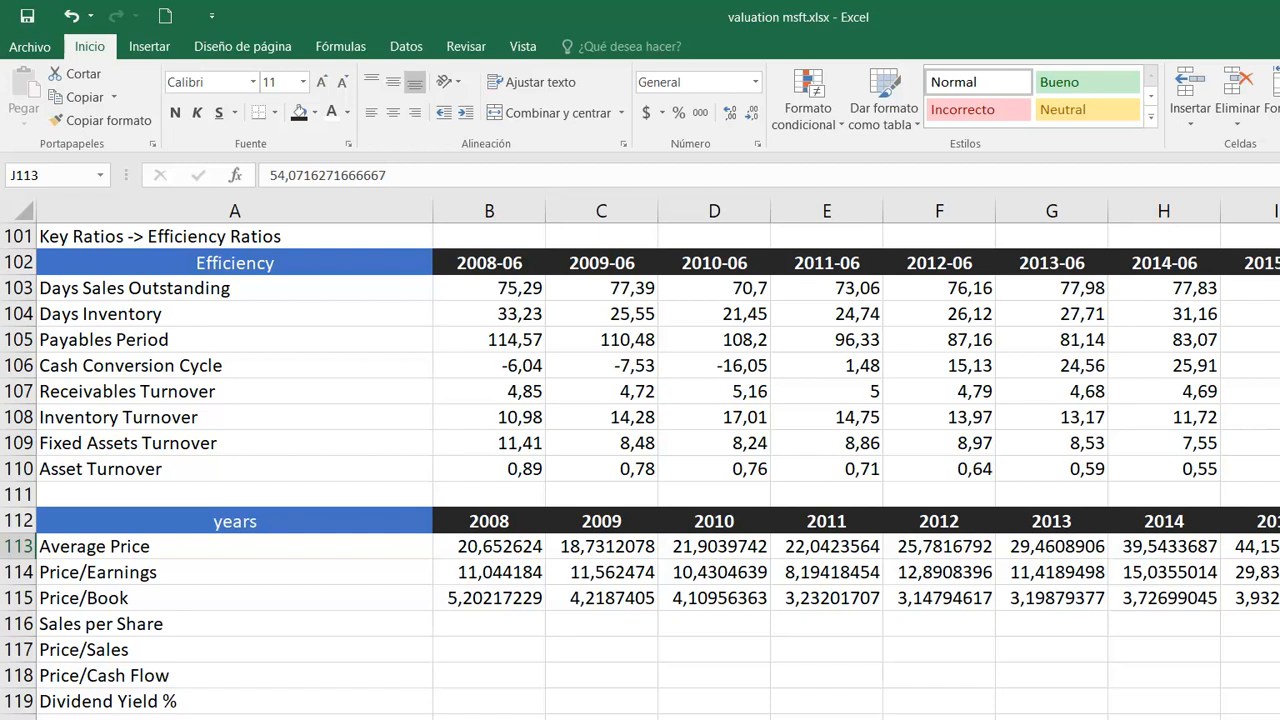
# Step: Calculate the 2008 Sales per Share in B116 by dividing Revenue by Shares with the formula +B3/B11
pyautogui.click(495, 622)
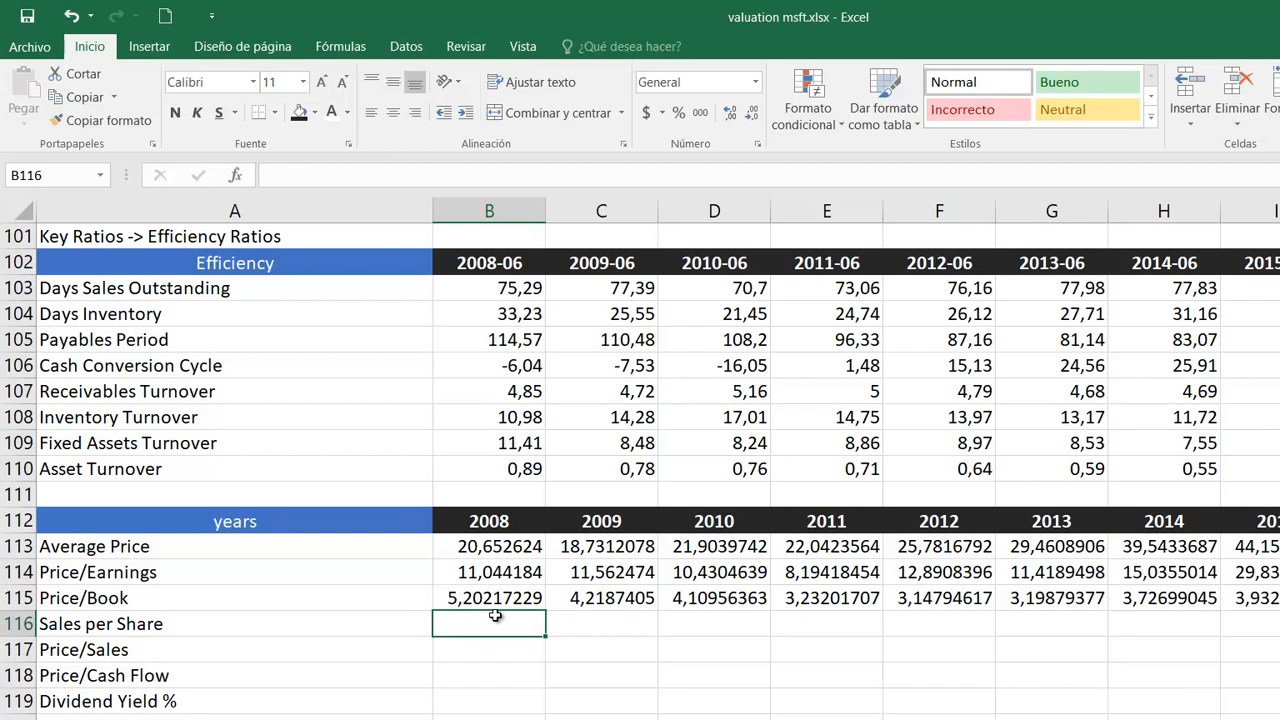
pyautogui.write('+')
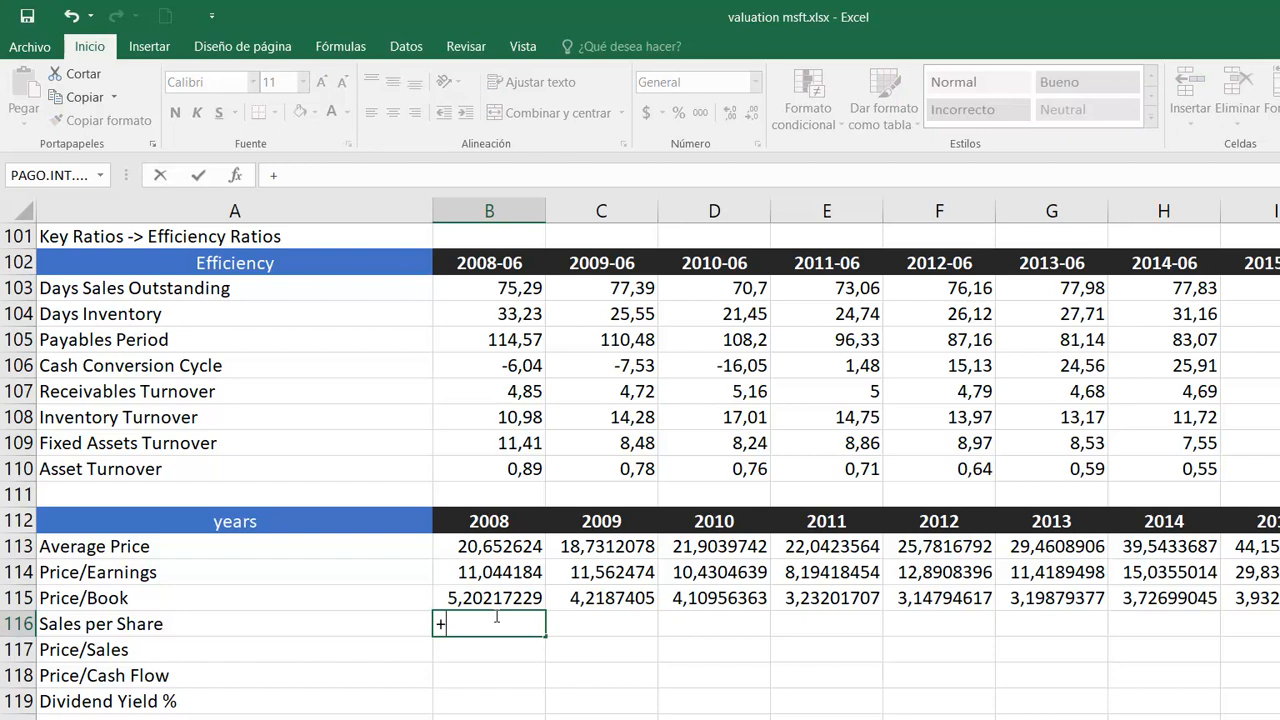
pyautogui.scroll(18, 497, 617)
pyautogui.scroll(15, 495, 615)
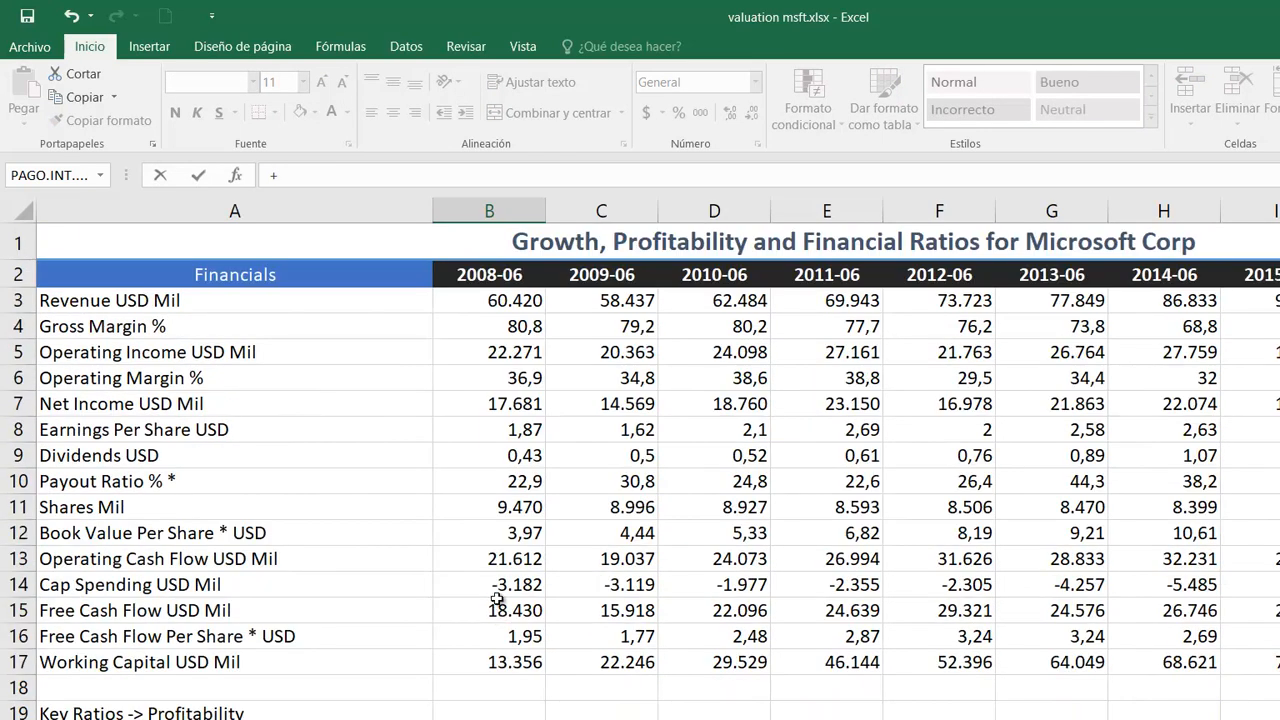
pyautogui.click(510, 301)
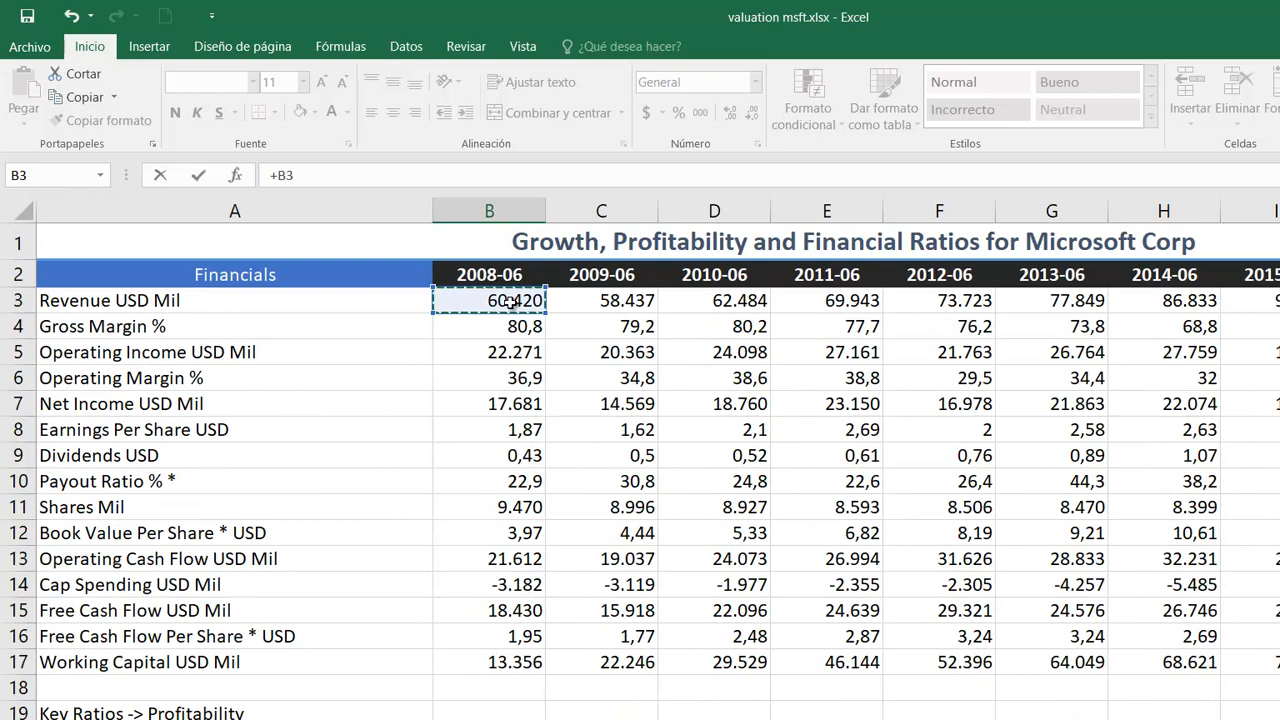
pyautogui.write('/')
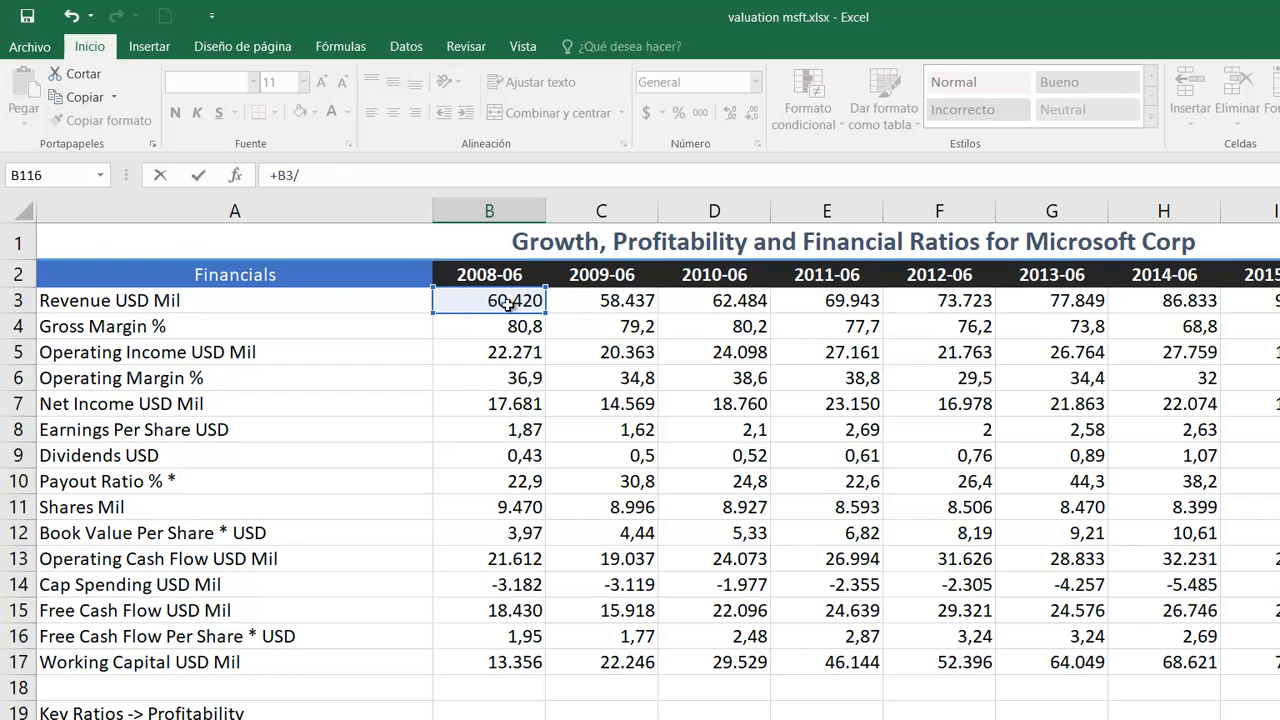
pyautogui.click(527, 511)
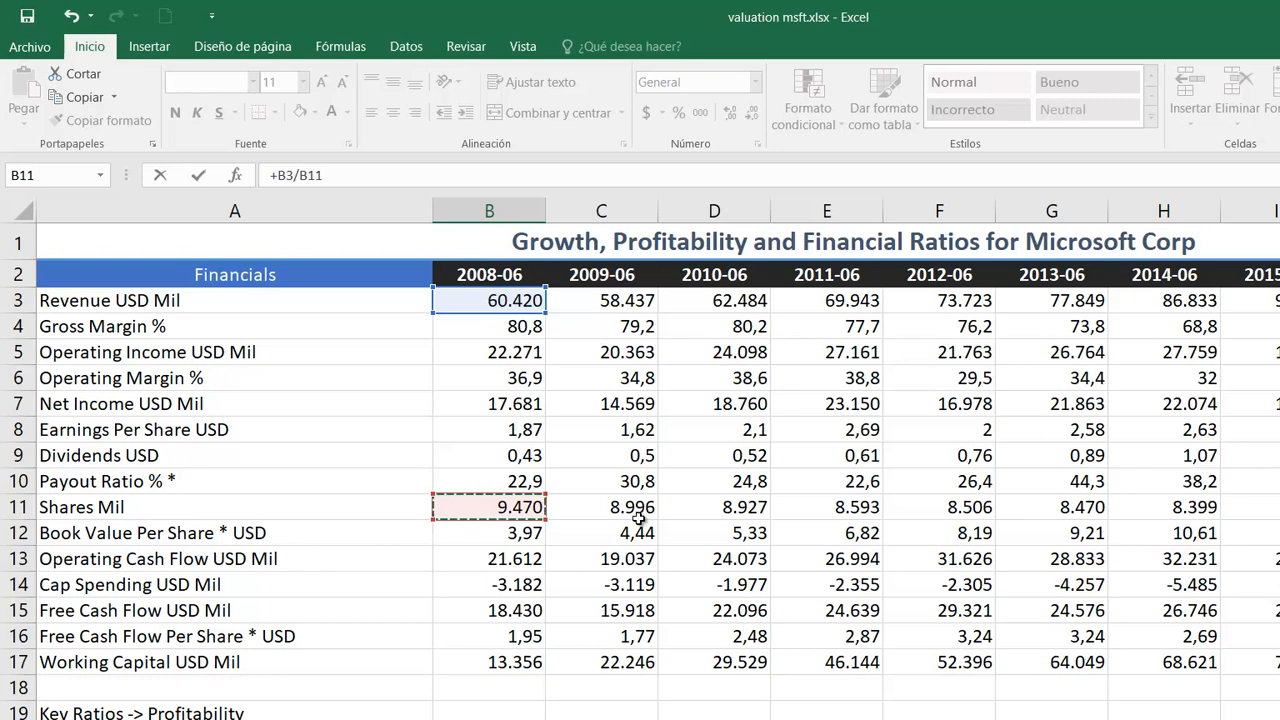
pyautogui.press('Return')
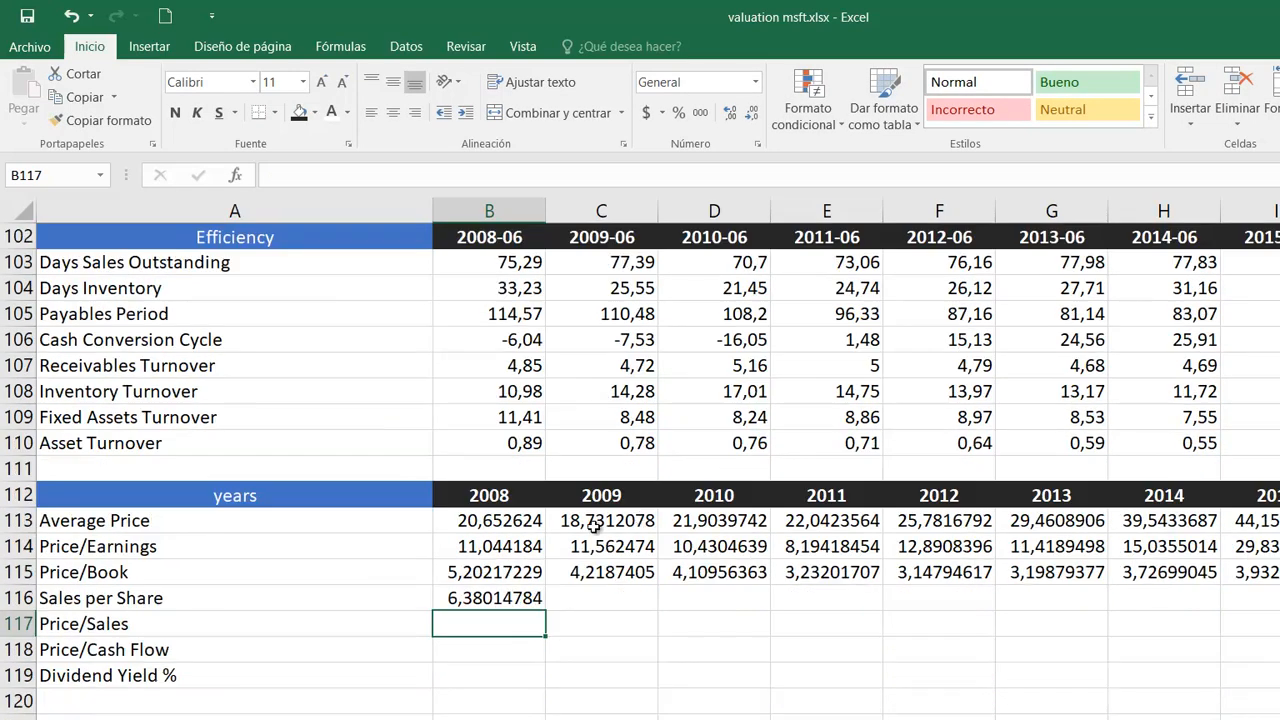
# Step: Copy the 2008 Sales per Share formula across row 116 to the remaining years and check the copied formulas
pyautogui.click(487, 598)
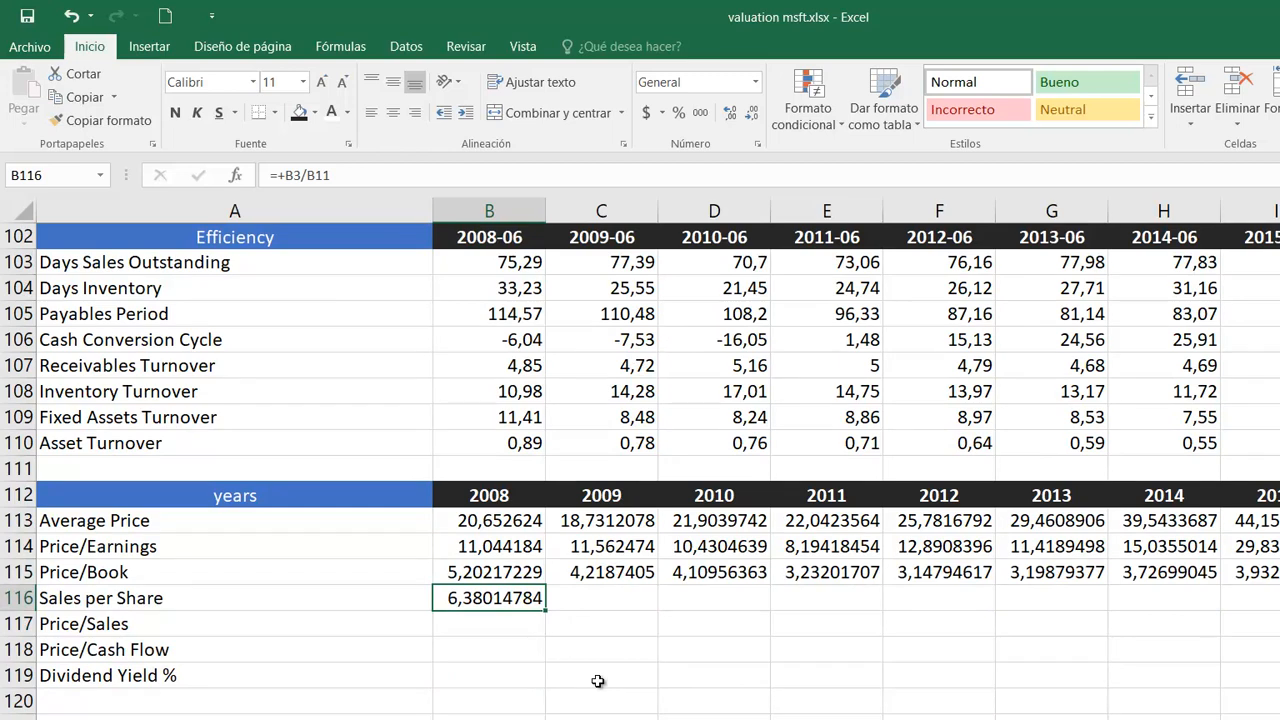
pyautogui.moveTo(546, 608); pyautogui.dragTo(1270, 600)
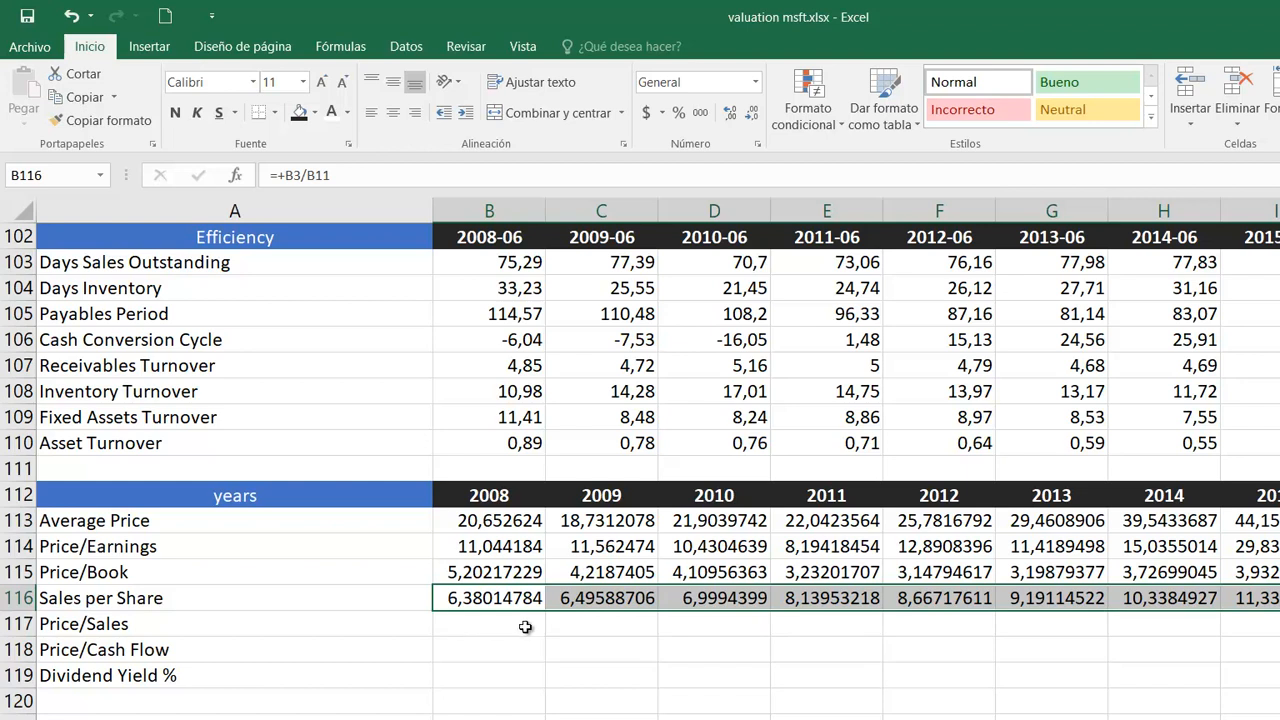
pyautogui.click(500, 600)
pyautogui.click(1060, 603)
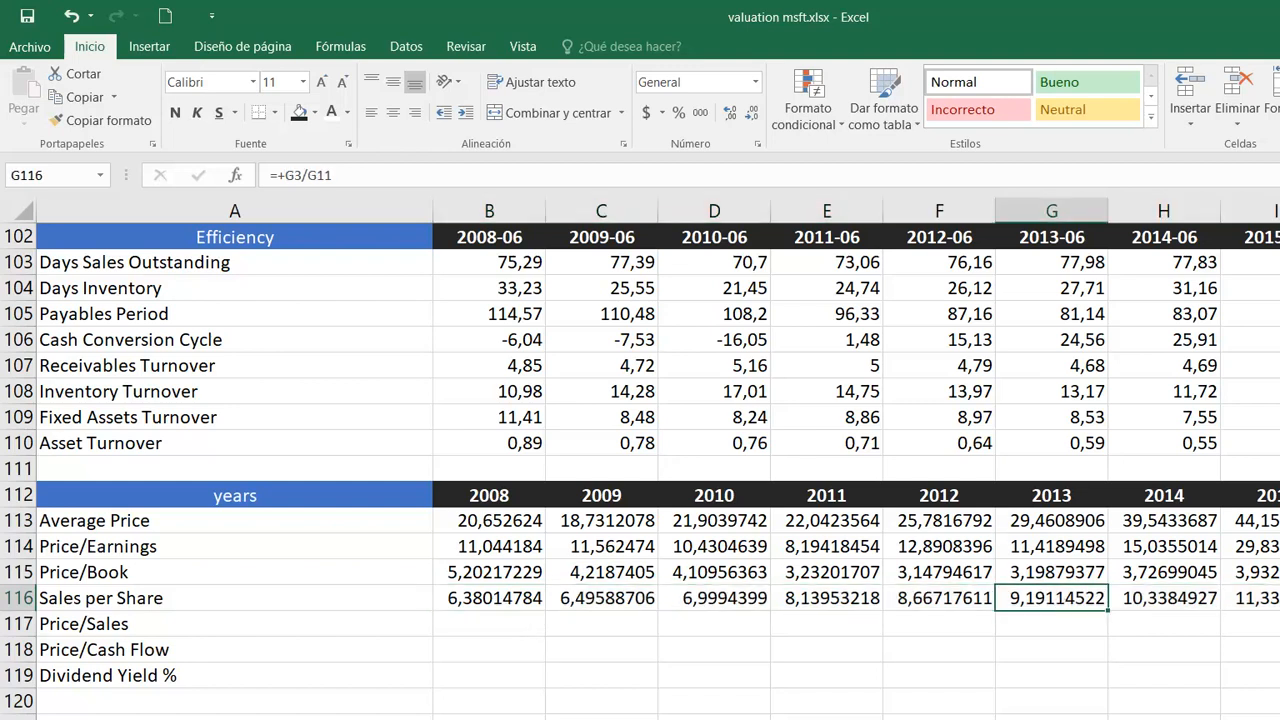
pyautogui.click(1279, 598)
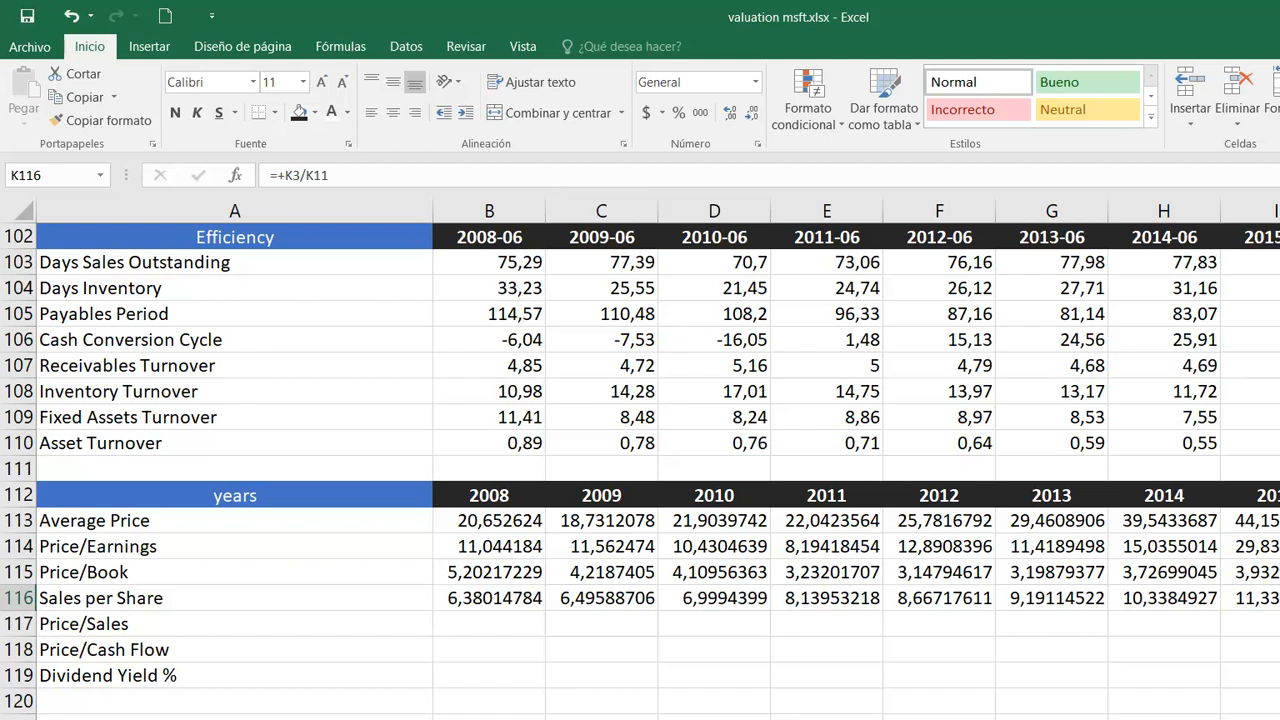
# Step: Calculate the 2008 Price/Sales in B117 by dividing the average price by Sales per Share with the formula +B113/B116
pyautogui.click(485, 629)
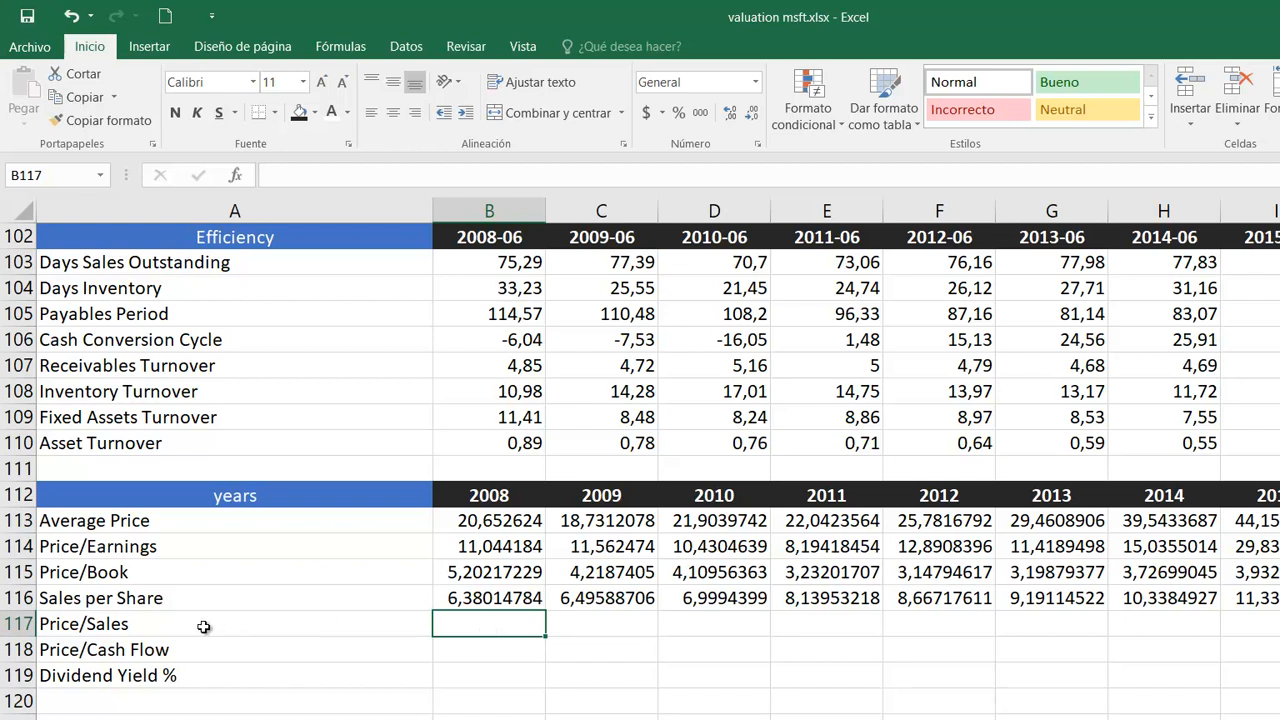
pyautogui.write('+')
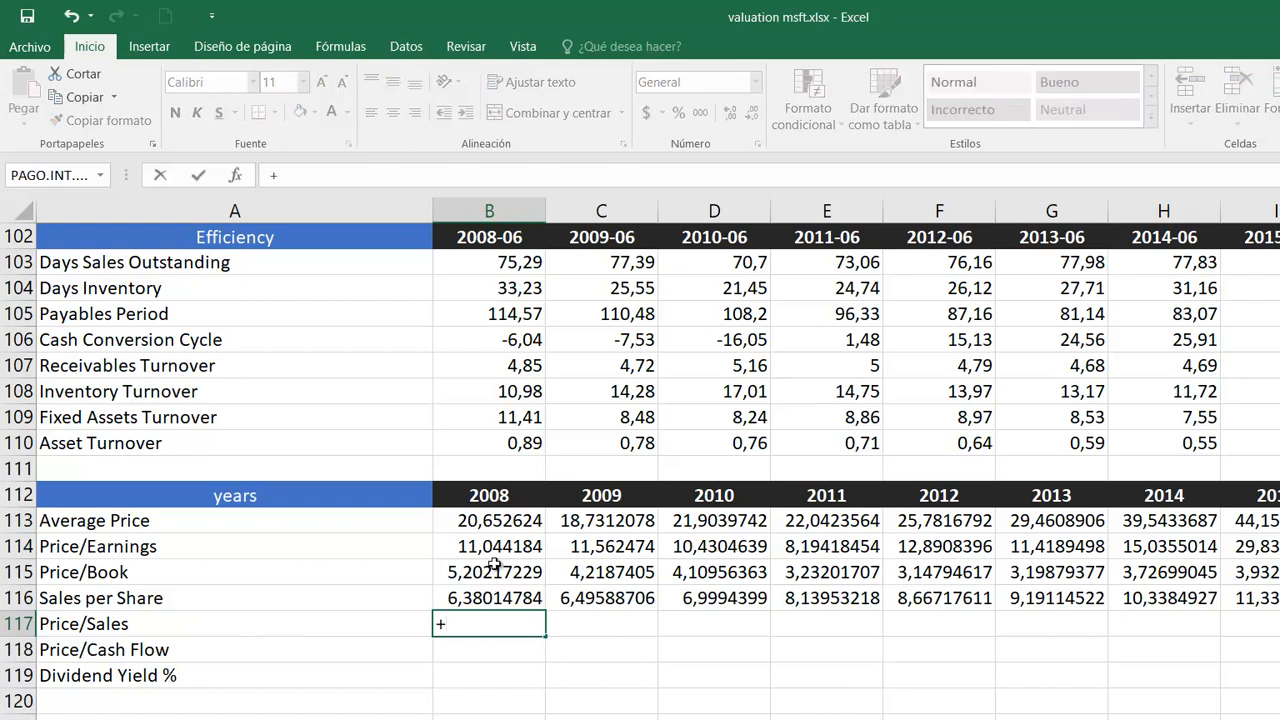
pyautogui.click(508, 521)
pyautogui.write('/')
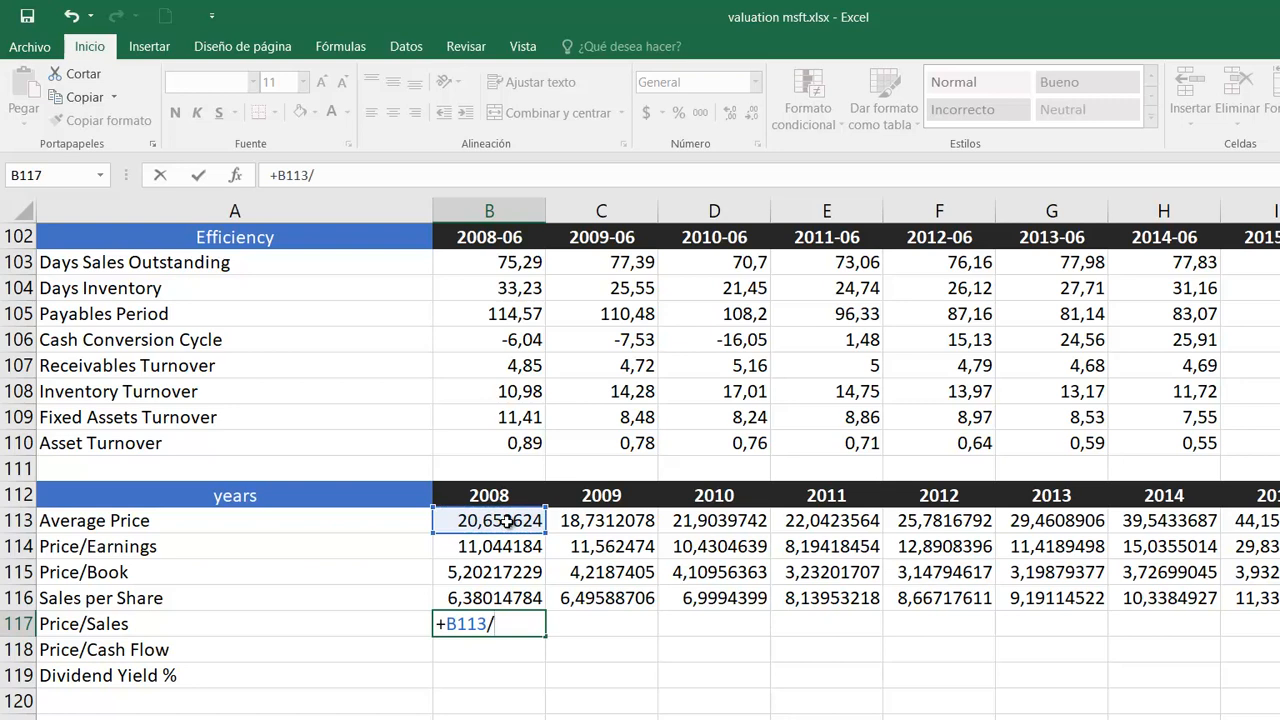
pyautogui.click(498, 598)
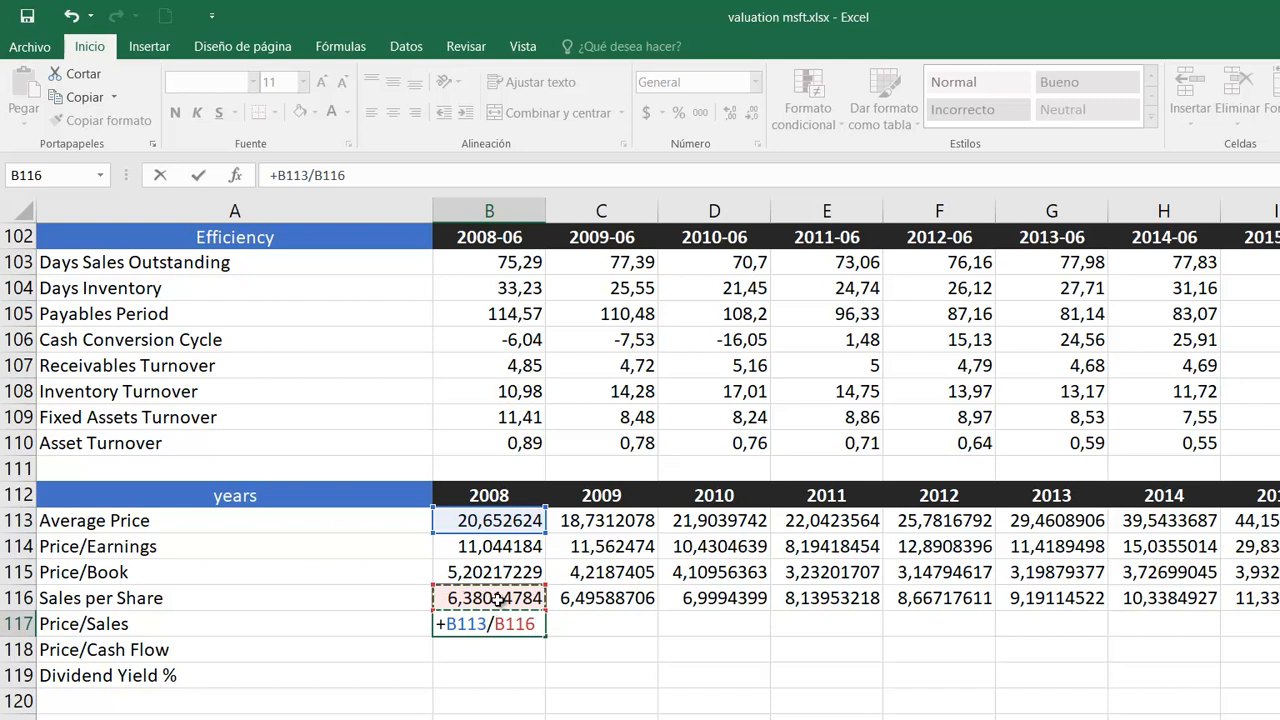
pyautogui.press('Return')
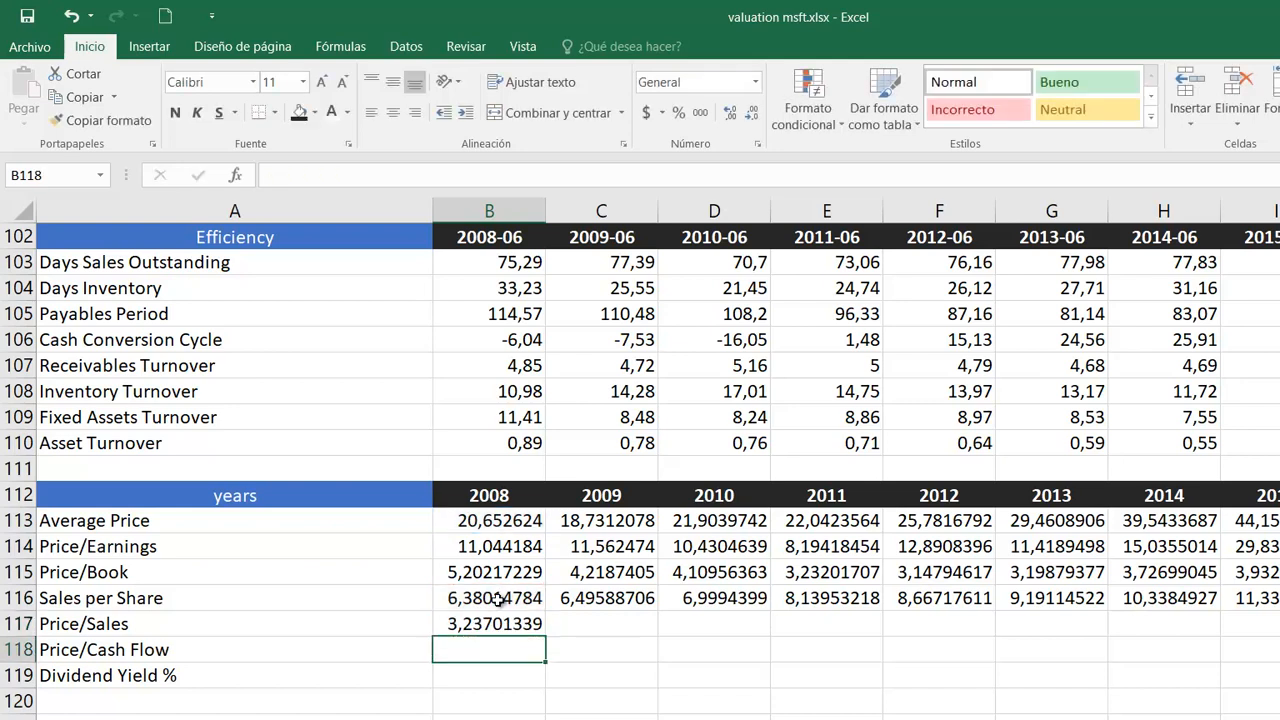
# Step: Copy the 2008 Price/Sales formula across row 117 to the remaining years and review the Average Price and Sales per Share rows it uses
pyautogui.click(503, 623)
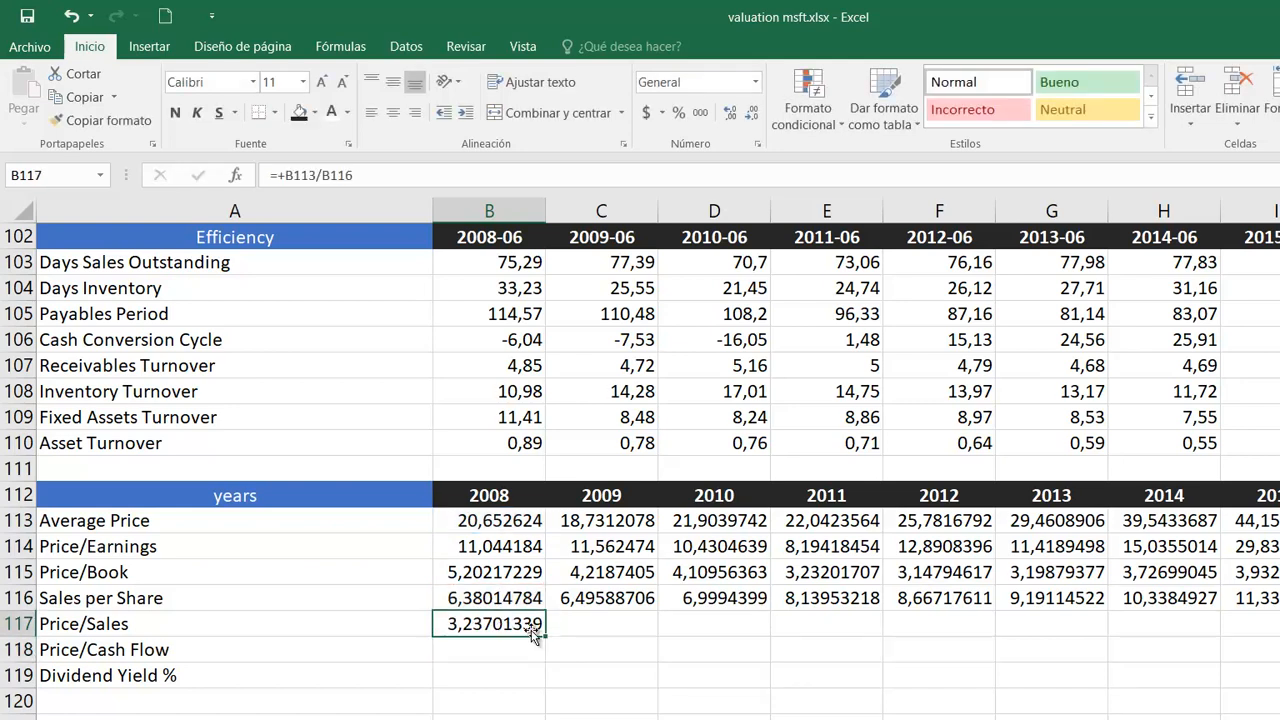
pyautogui.moveTo(545, 636); pyautogui.dragTo(1272, 627)
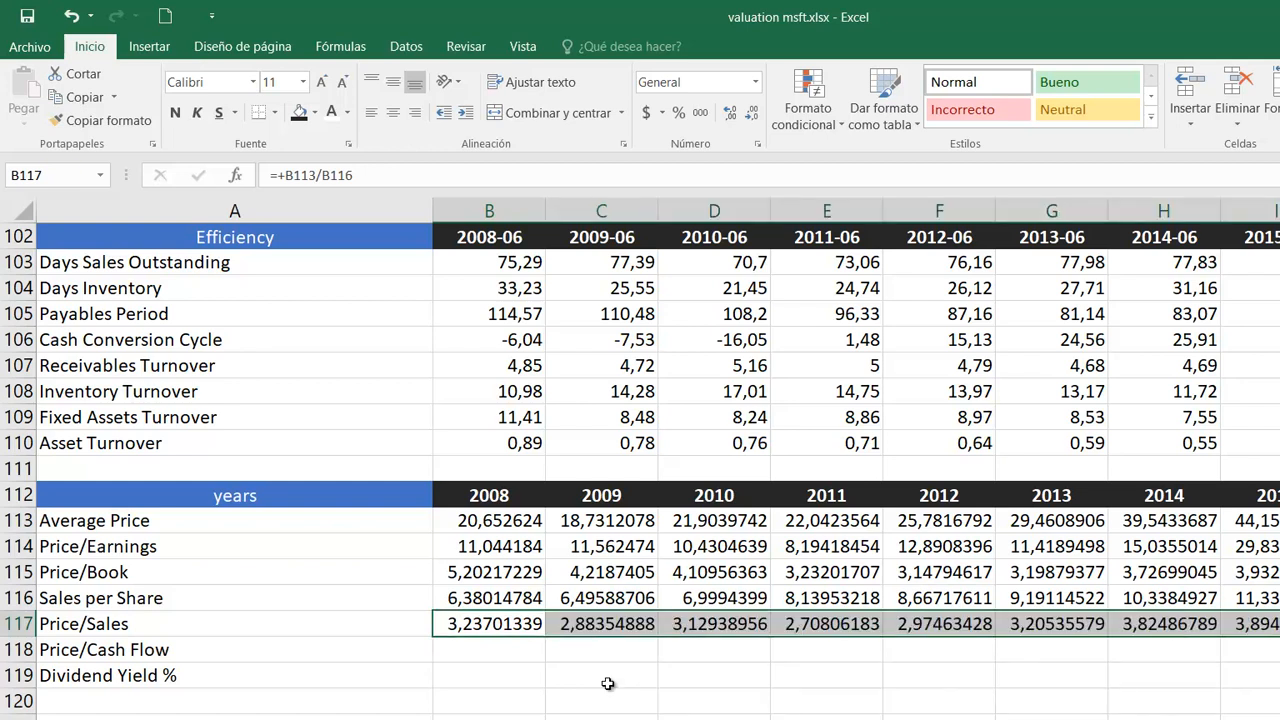
pyautogui.click(509, 644)
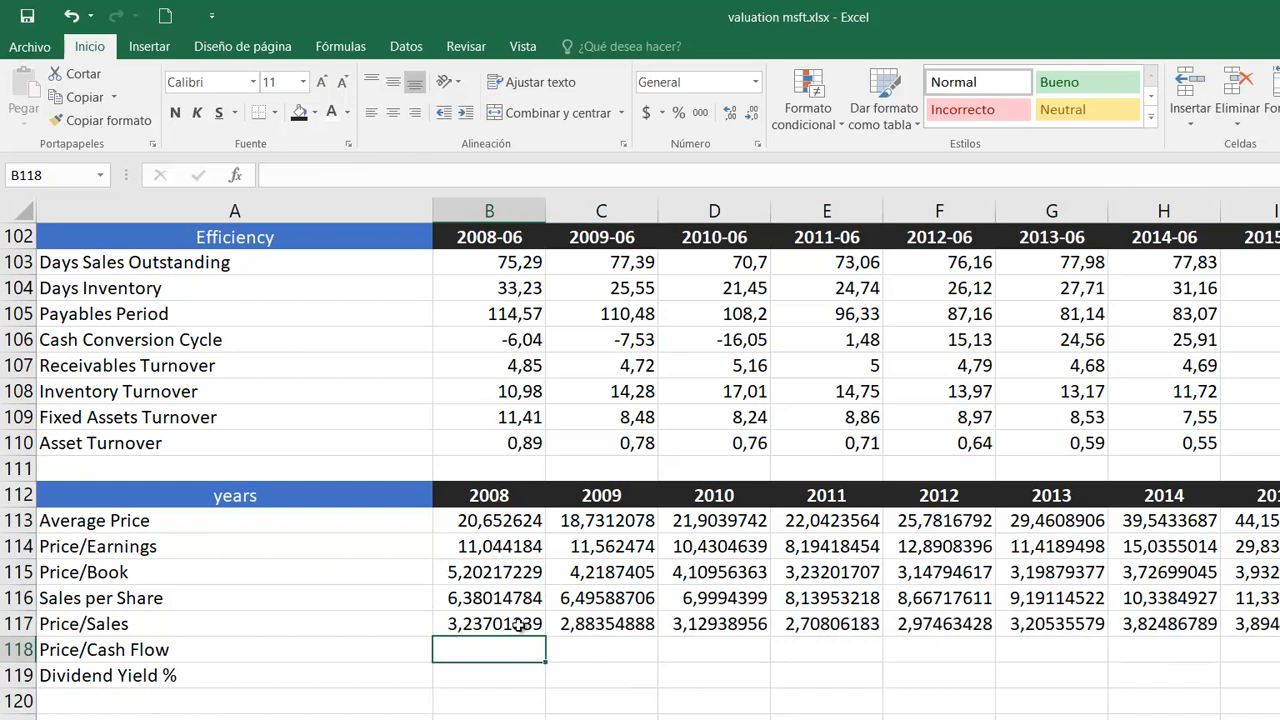
pyautogui.click(518, 625)
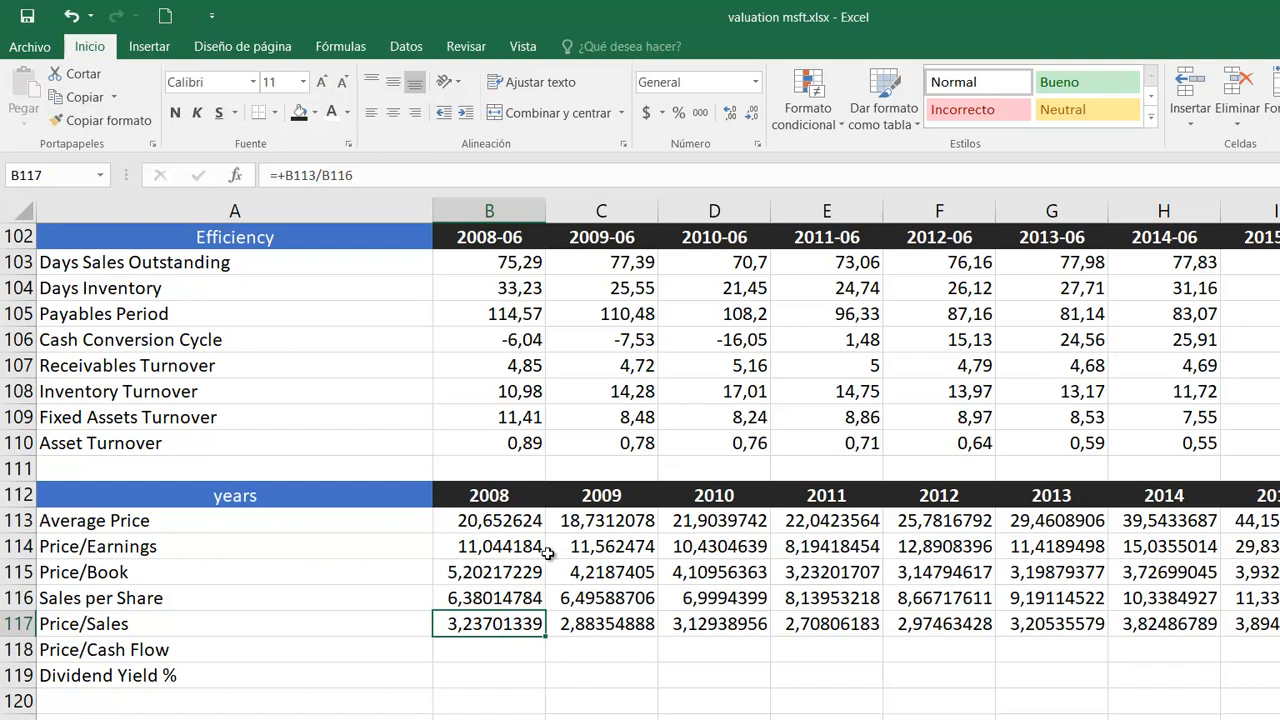
pyautogui.moveTo(508, 520); pyautogui.dragTo(1278, 520)
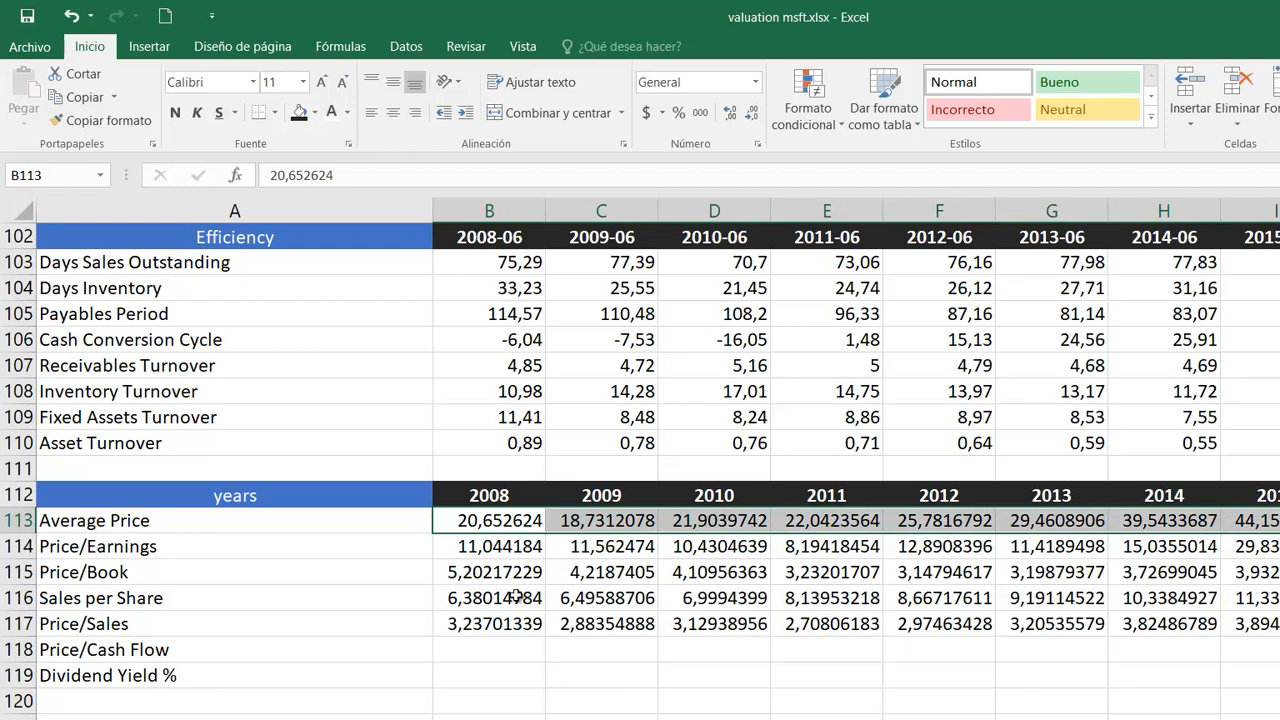
pyautogui.moveTo(500, 598); pyautogui.dragTo(1279, 598)
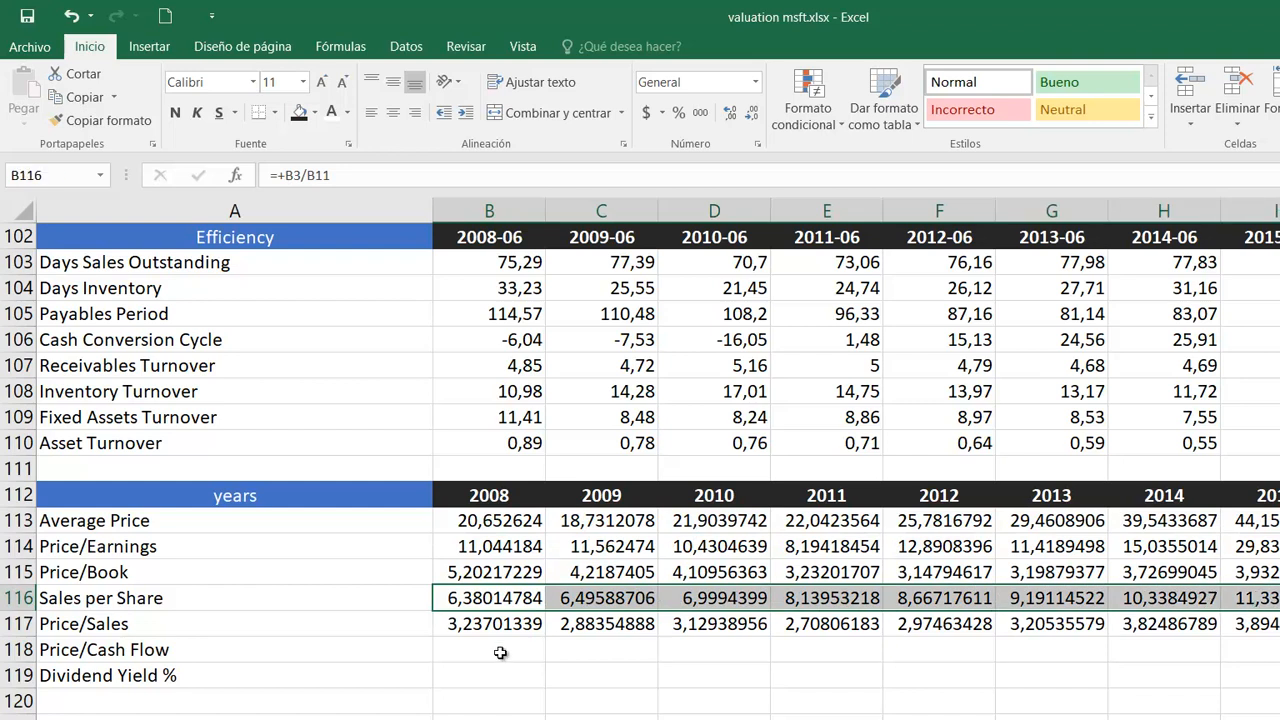
# Step: Calculate the 2008 Price/Cash Flow in B118 by dividing the average price by Free Cash Flow Per Share with the formula +B113/B16
pyautogui.click(498, 650)
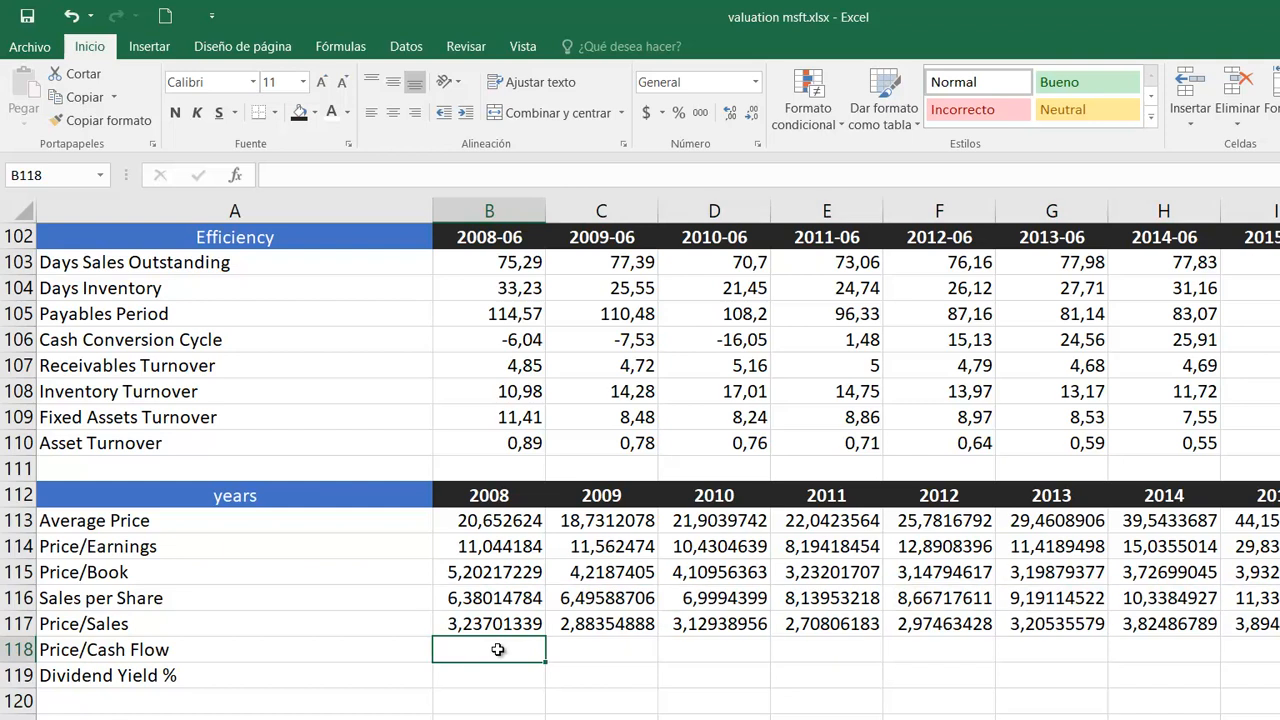
pyautogui.write('+')
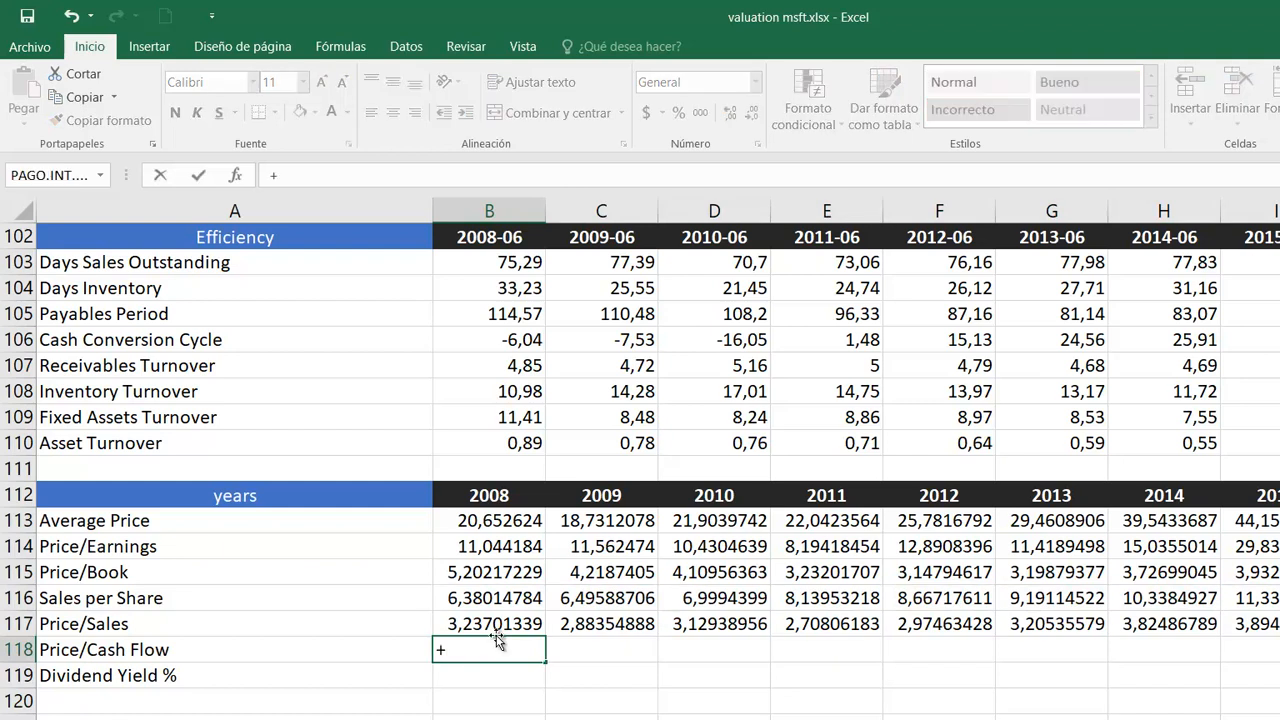
pyautogui.click(508, 521)
pyautogui.write('/')
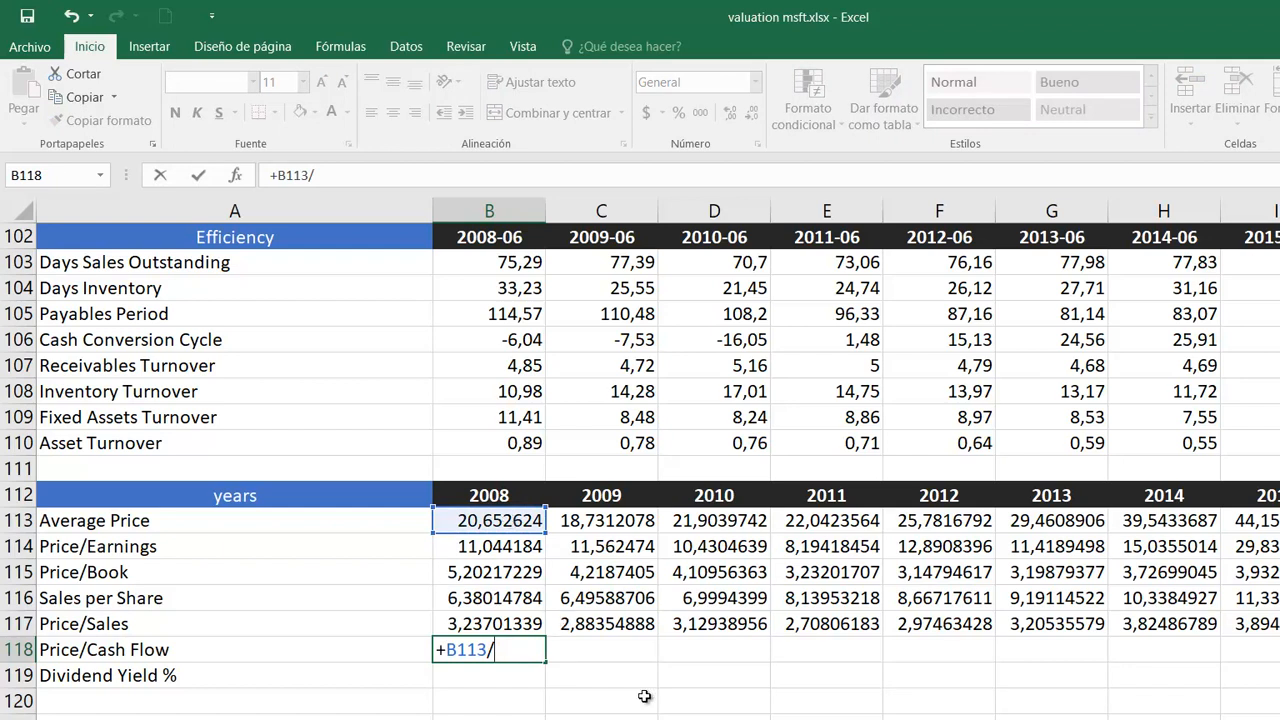
pyautogui.scroll(12, 644, 696)
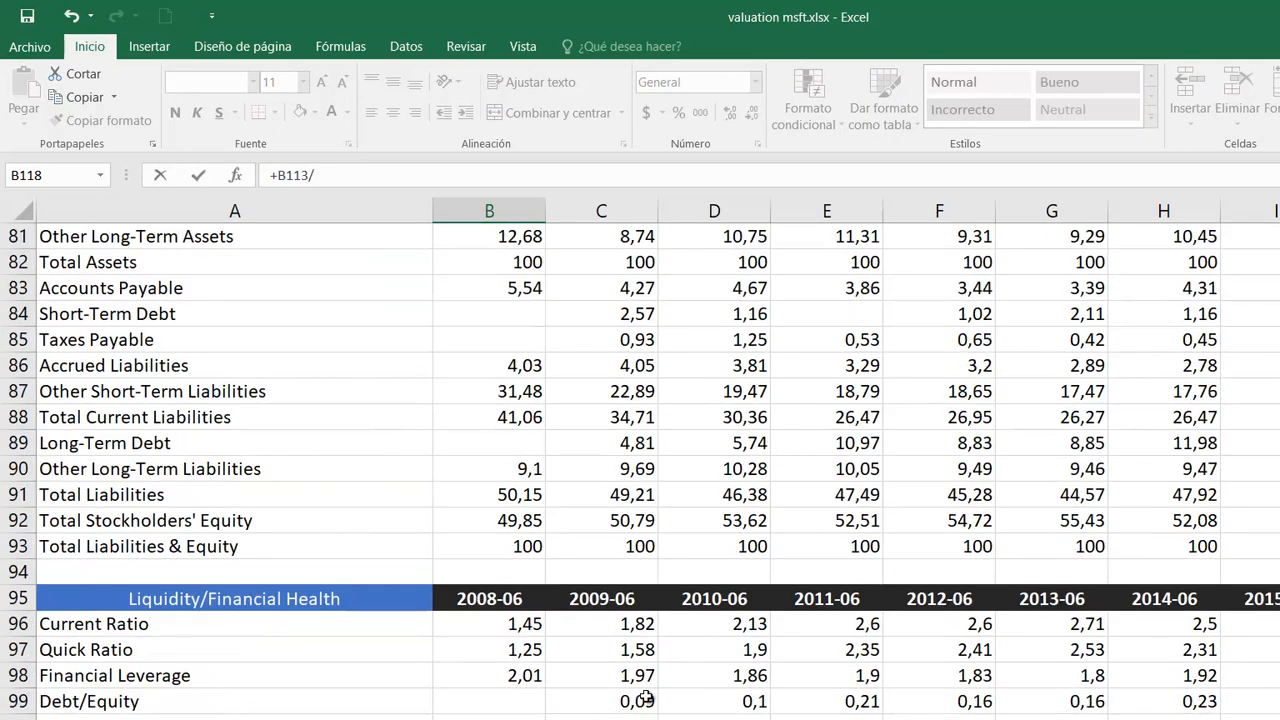
pyautogui.scroll(20, 644, 698)
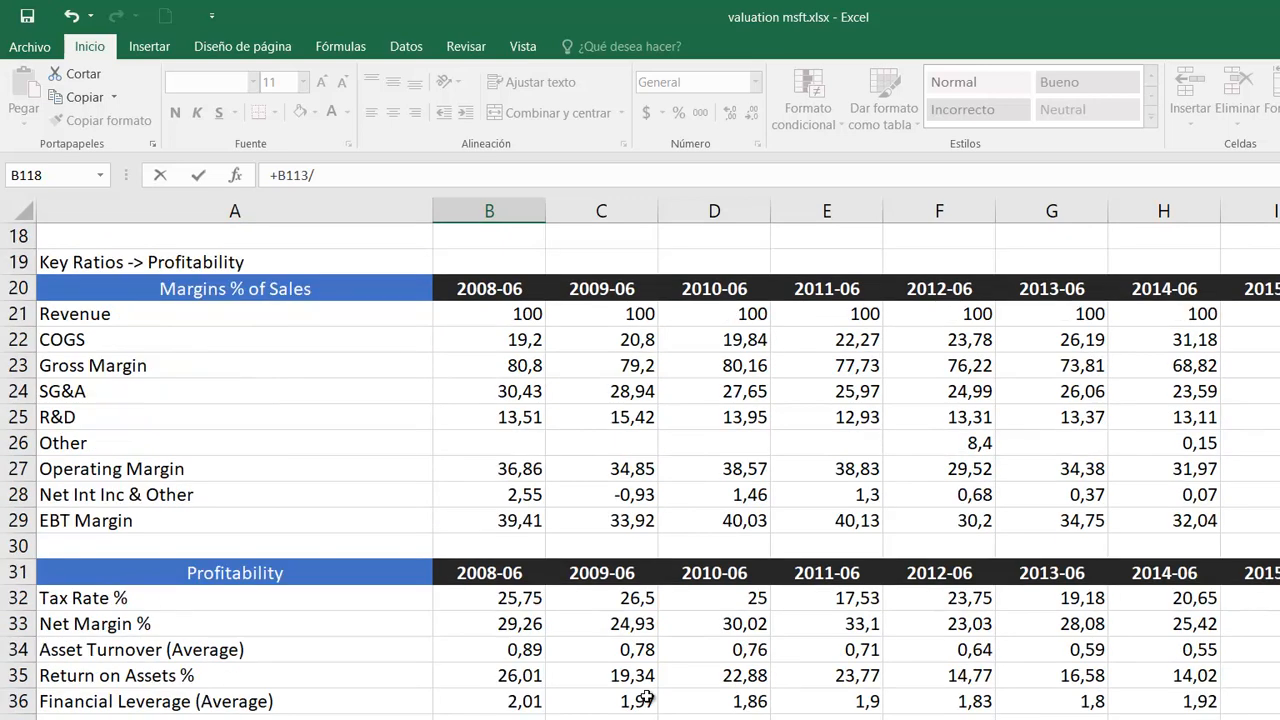
pyautogui.scroll(2, 647, 697)
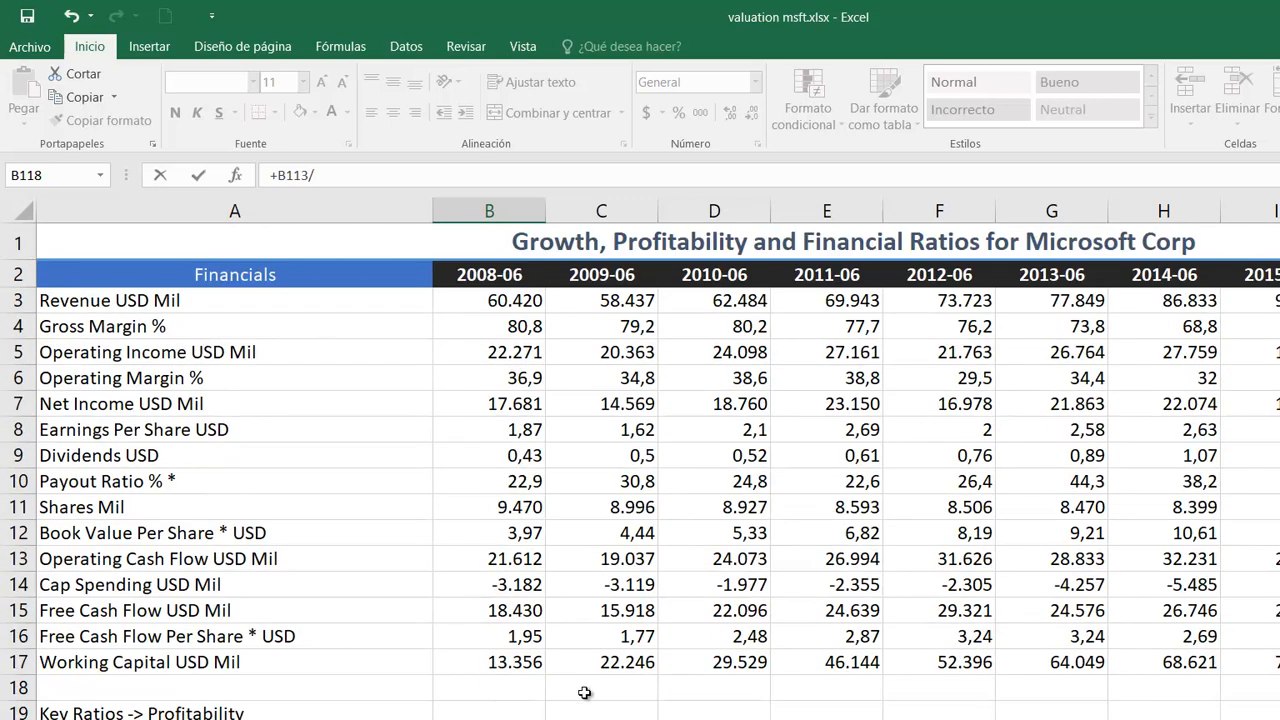
pyautogui.click(524, 634)
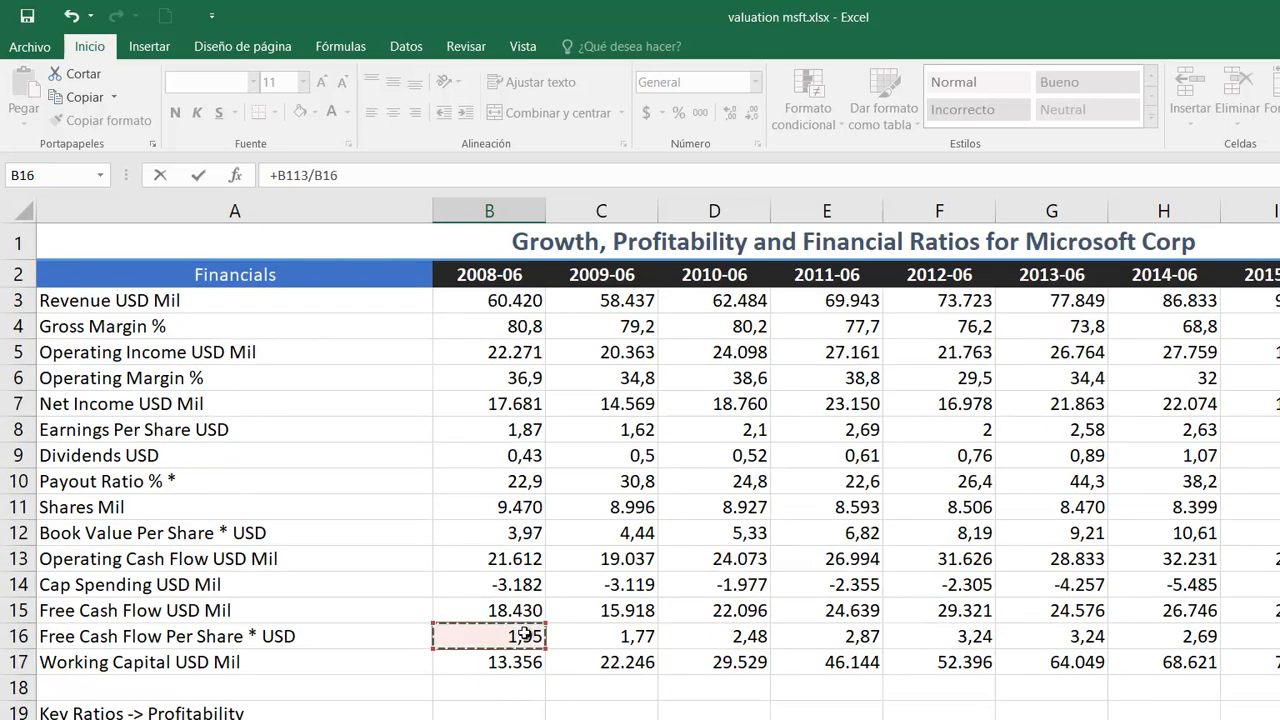
pyautogui.press('Return')
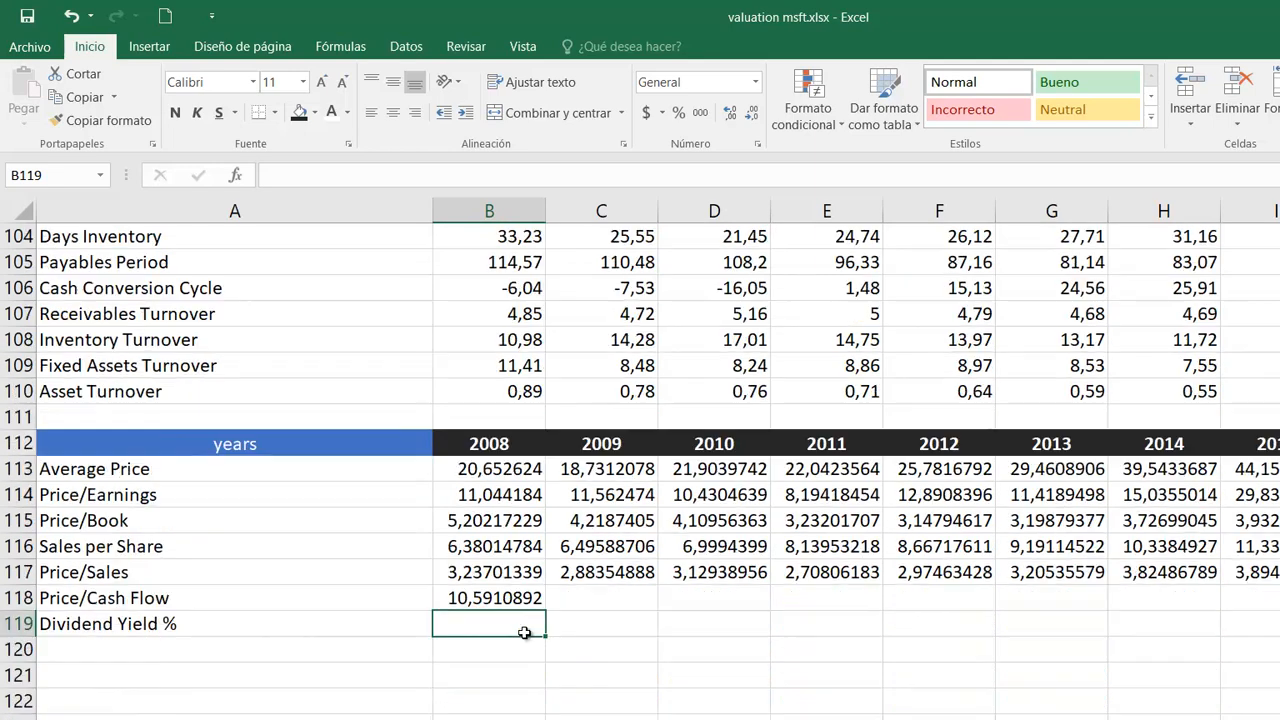
# Step: Copy the 2008 Price/Cash Flow formula across row 118 to the remaining years
pyautogui.click(497, 601)
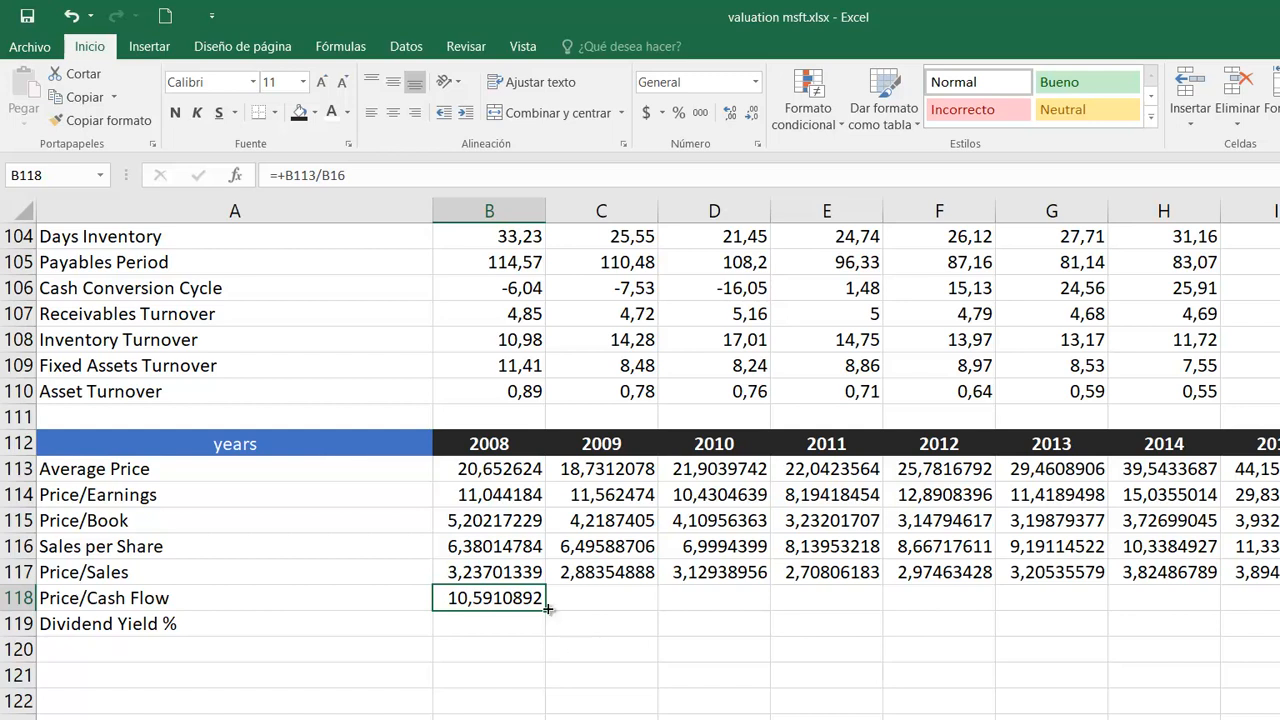
pyautogui.moveTo(545, 609); pyautogui.dragTo(1270, 605)
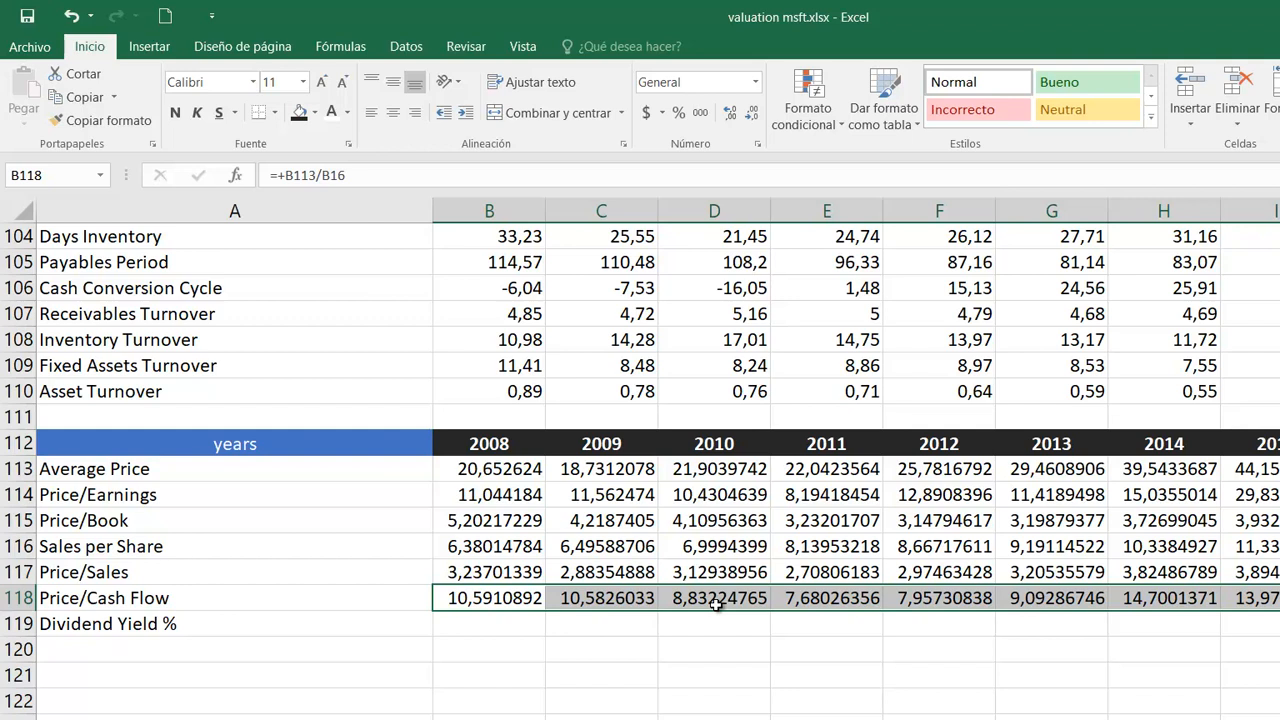
# Step: Calculate the 2008 Dividend Yield in B119 by dividing Dividends USD by the average price with the formula +B9/B113
pyautogui.click(532, 626)
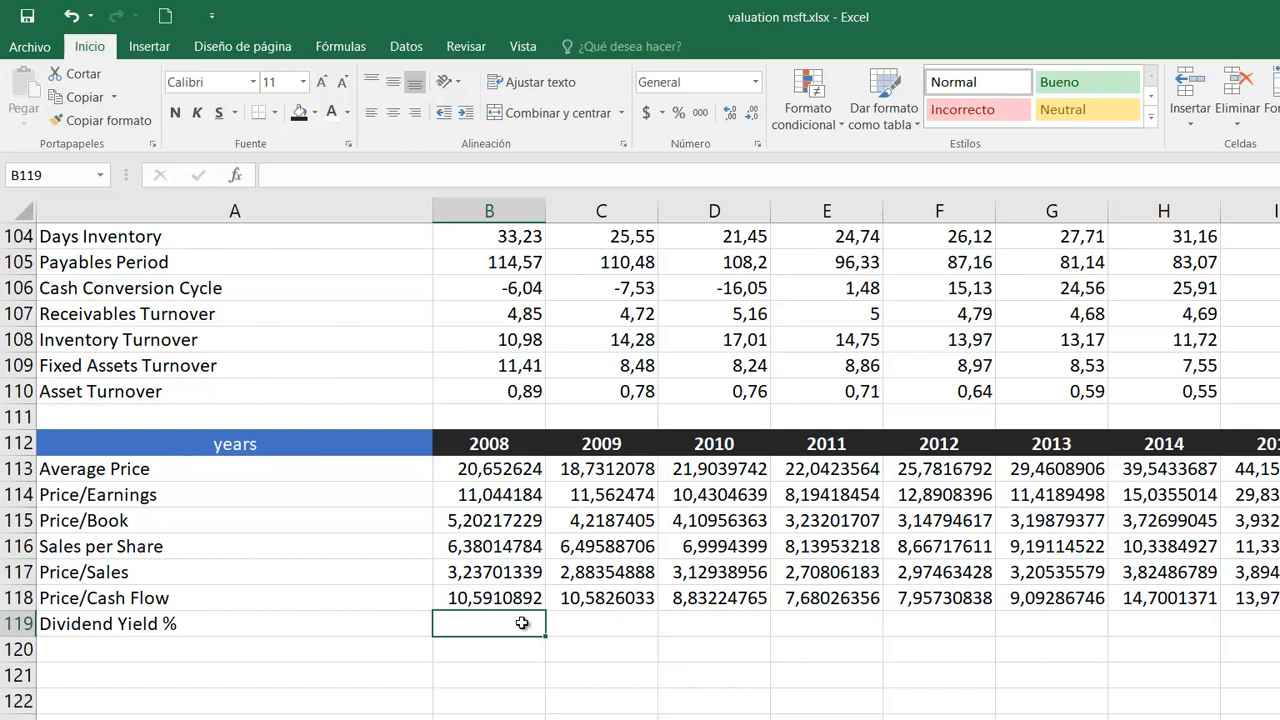
pyautogui.write('+')
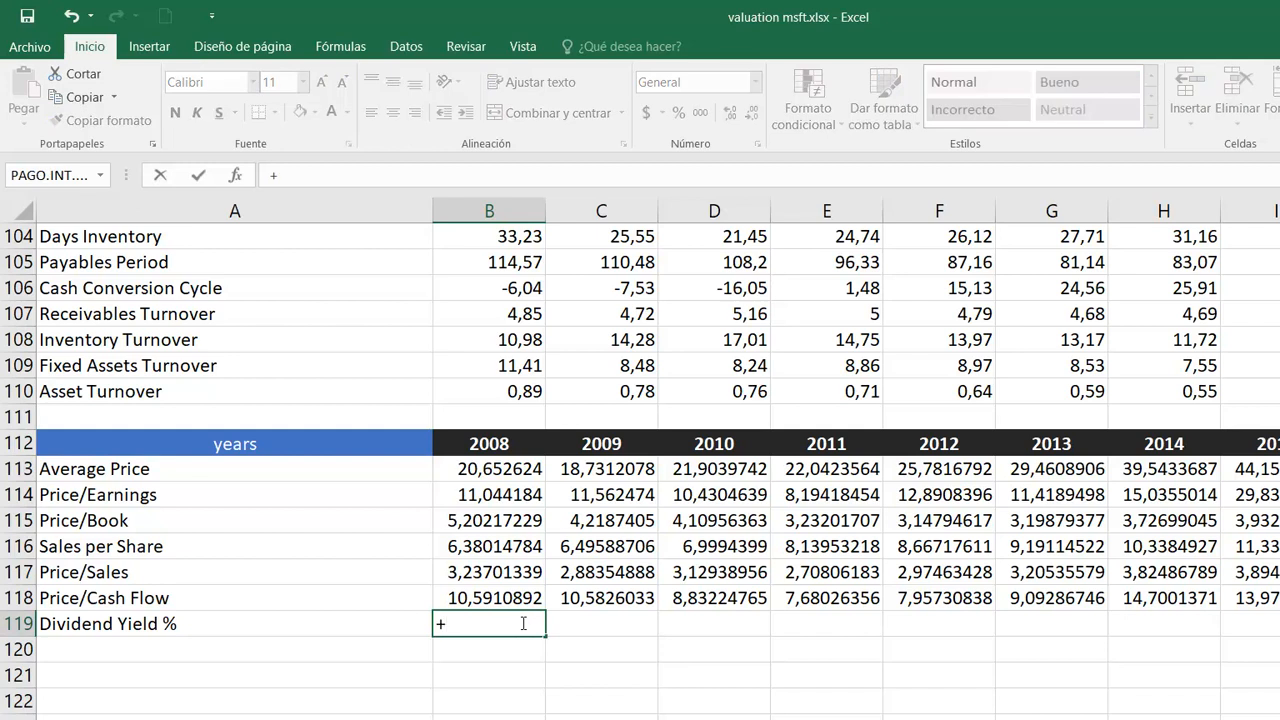
pyautogui.scroll(16, 522, 623)
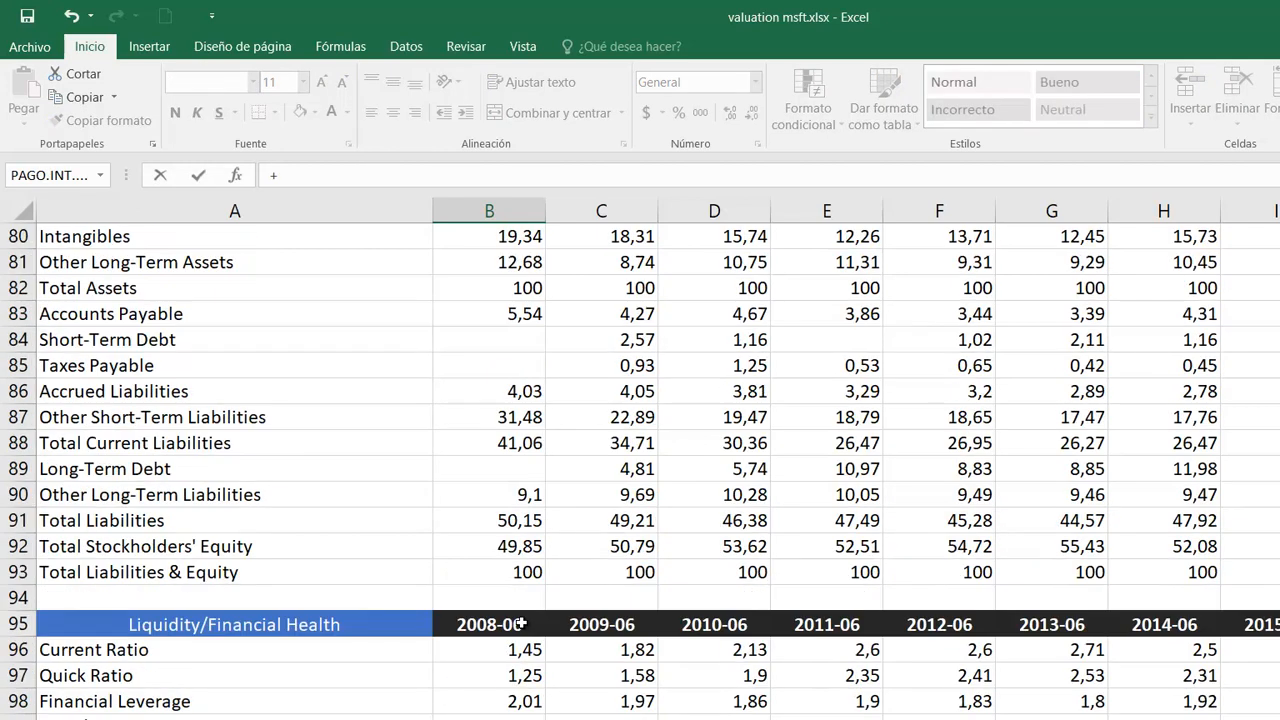
pyautogui.scroll(18, 522, 623)
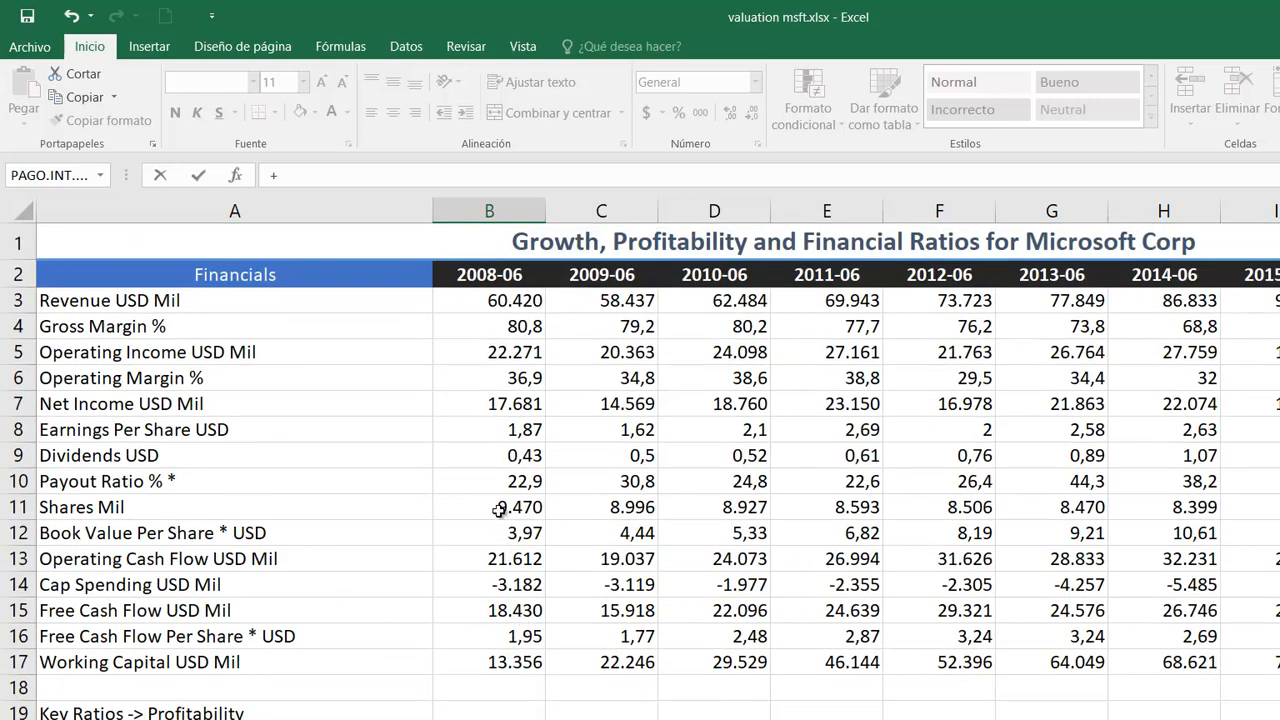
pyautogui.click(510, 455)
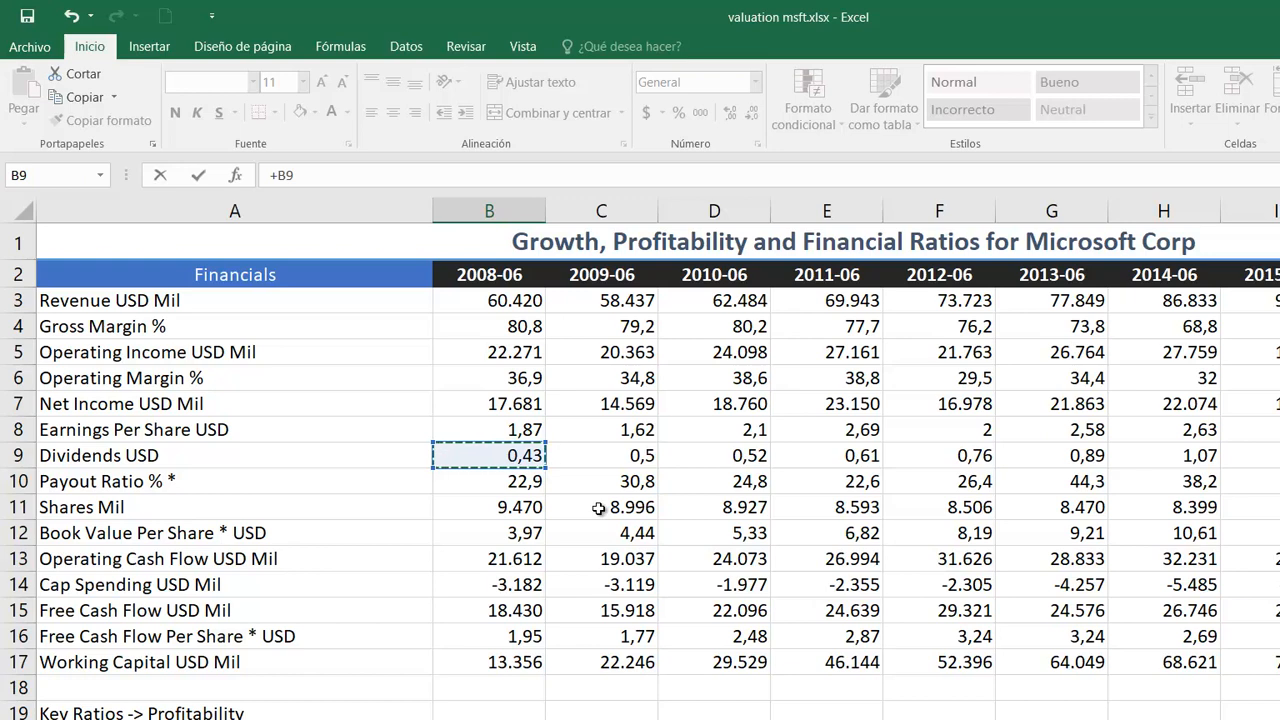
pyautogui.write('/')
pyautogui.scroll(-17, 604, 546)
pyautogui.scroll(-18, 604, 546)
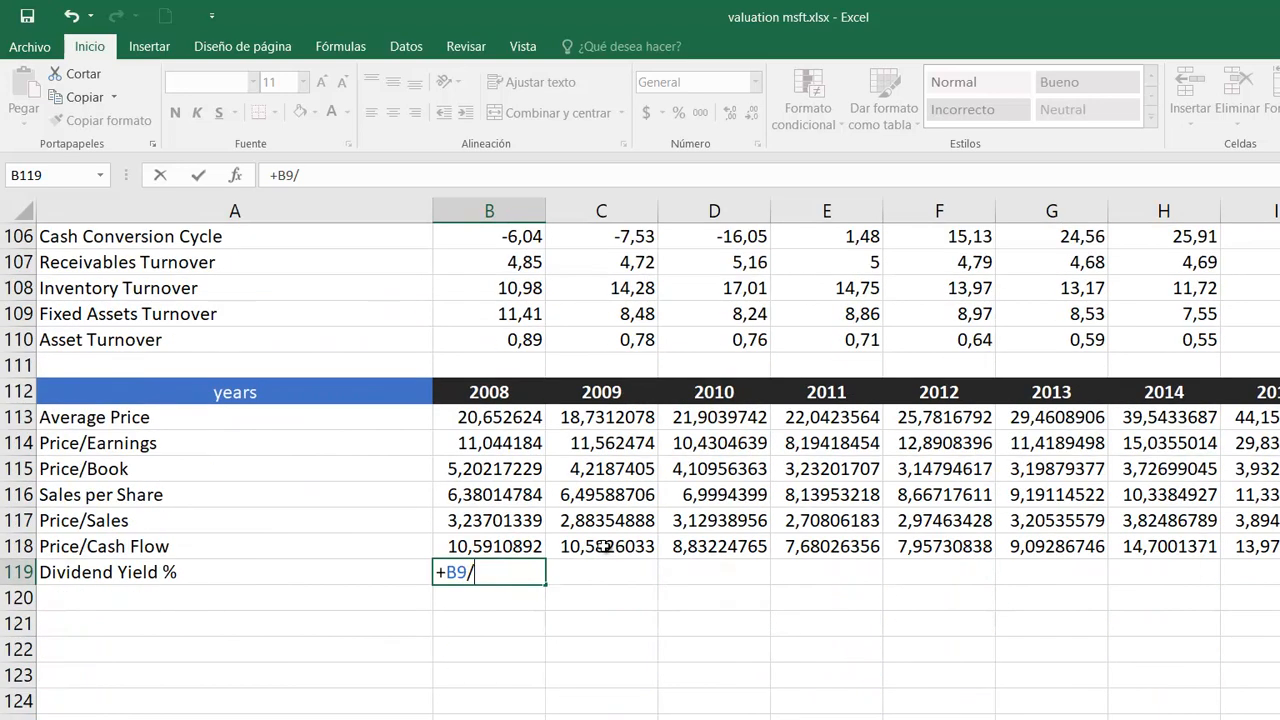
pyautogui.scroll(-1, 604, 546)
pyautogui.click(518, 342)
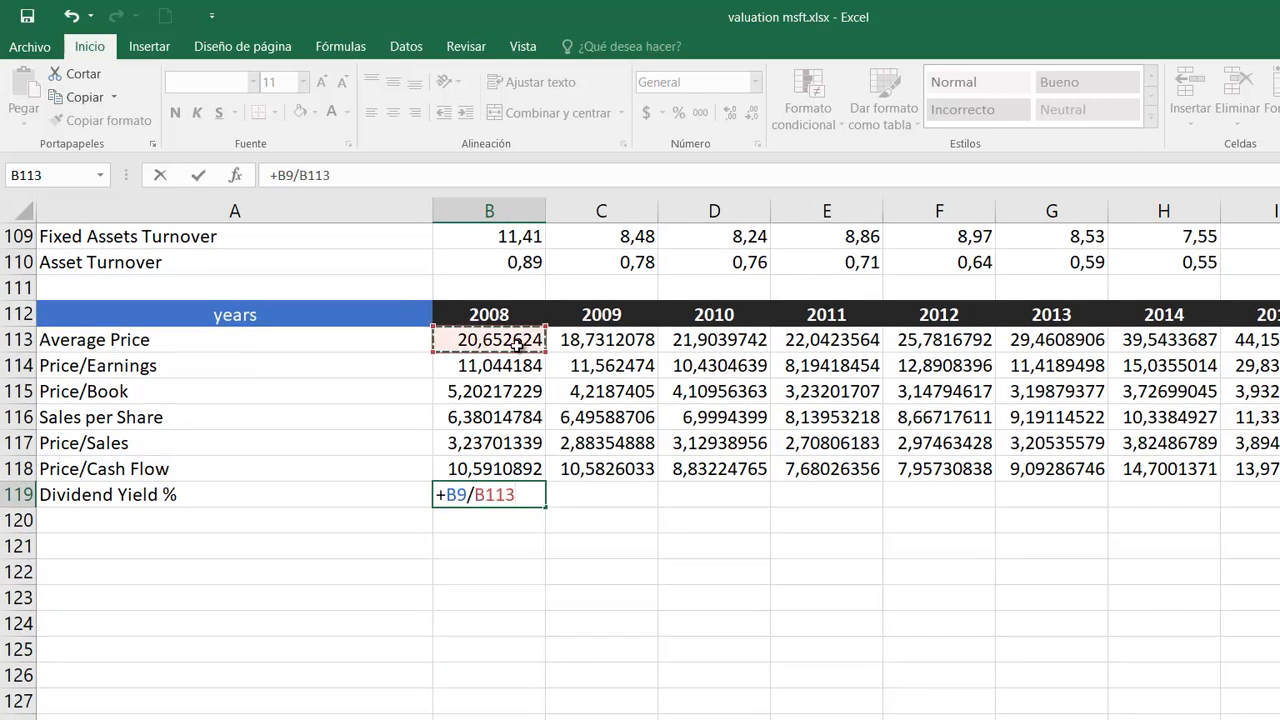
pyautogui.press('Return')
# Step: Format the 2008 Dividend Yield in B119 as a percentage with one decimal place
pyautogui.click(504, 494)
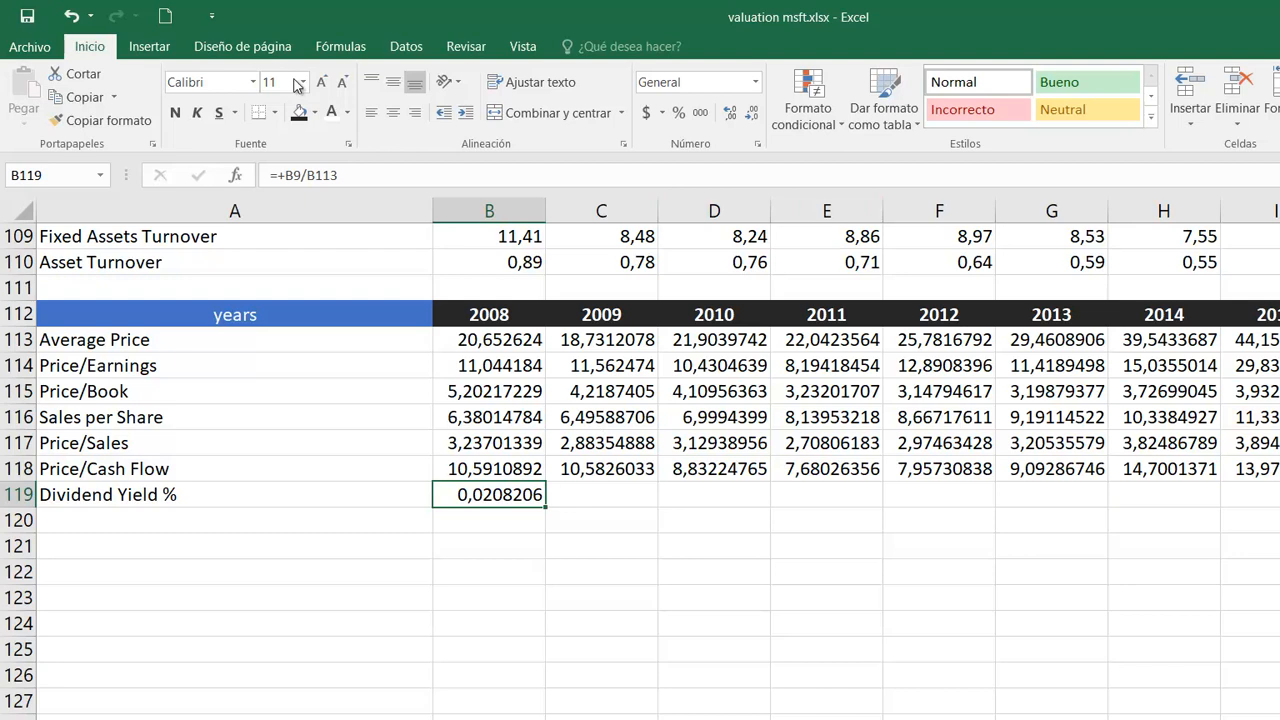
pyautogui.click(680, 115)
pyautogui.click(730, 115)
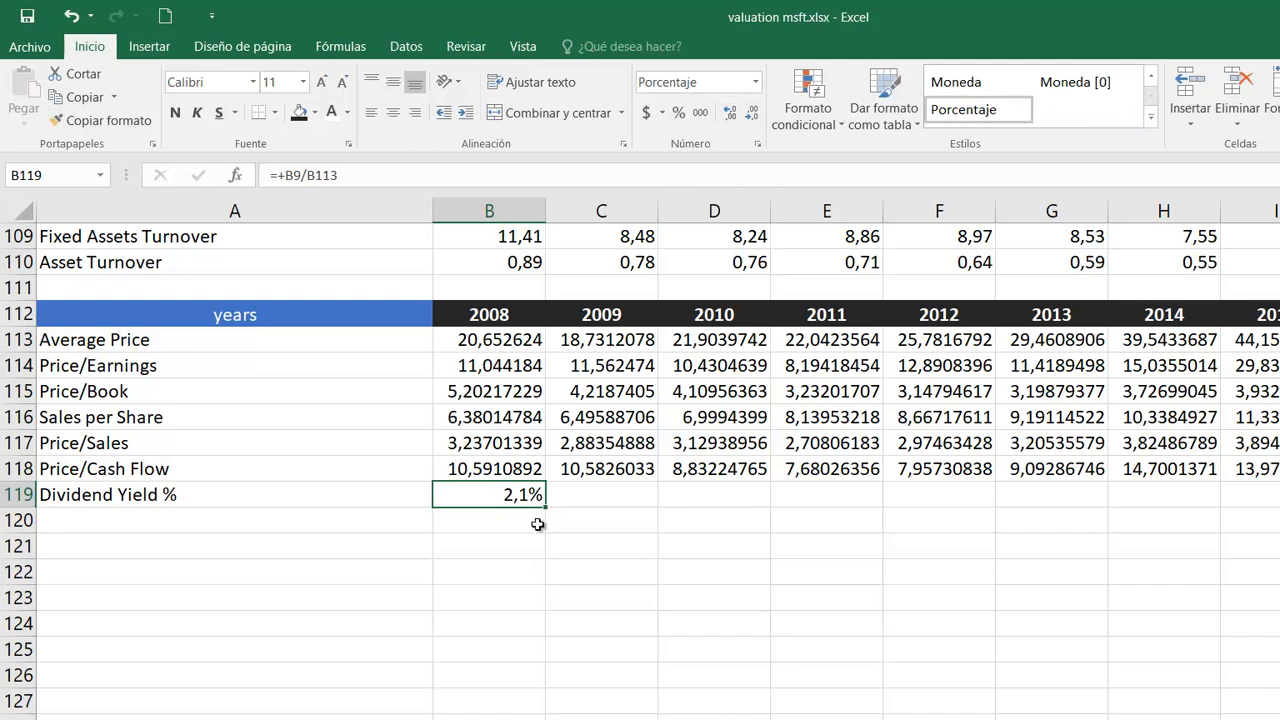
# Step: Copy the 2008 Dividend Yield formula with its percentage format across row 119 to the remaining years
pyautogui.moveTo(544, 509); pyautogui.dragTo(1133, 494)
pyautogui.hscroll(-1, 752, 634)
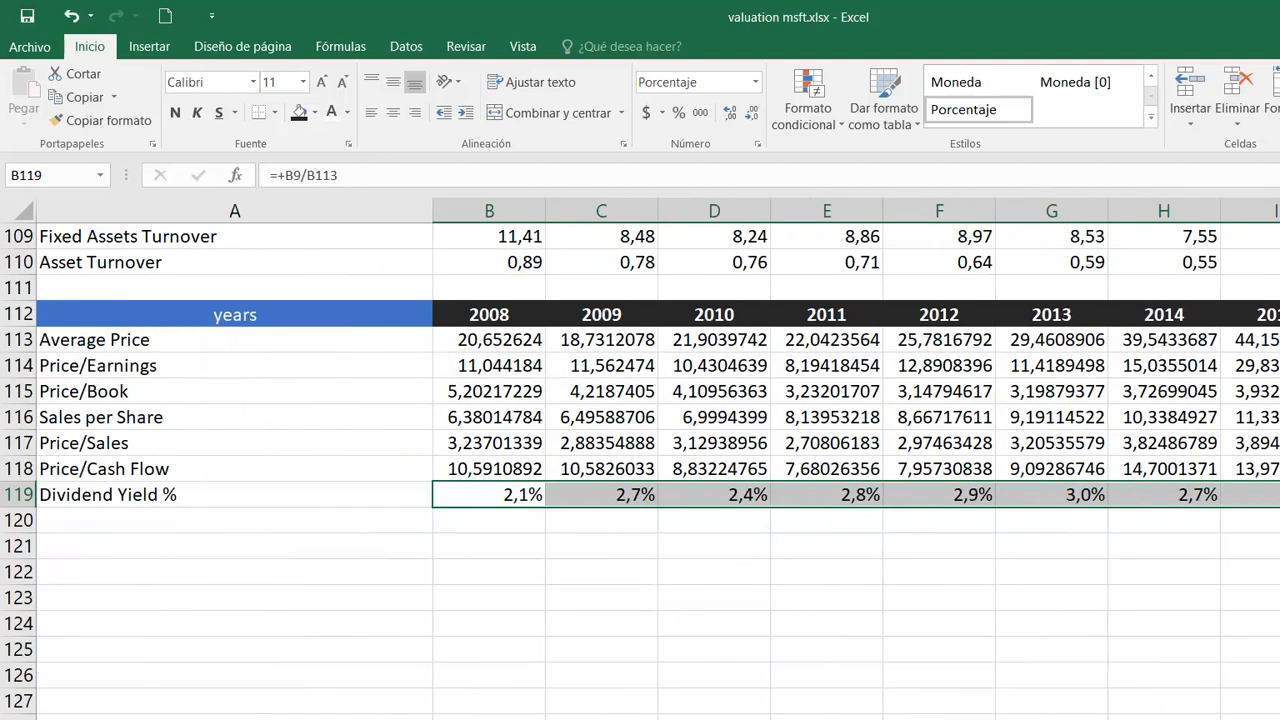
pyautogui.hscroll(1, 611, 637)
pyautogui.hscroll(-1, 611, 637)
pyautogui.click(479, 545)
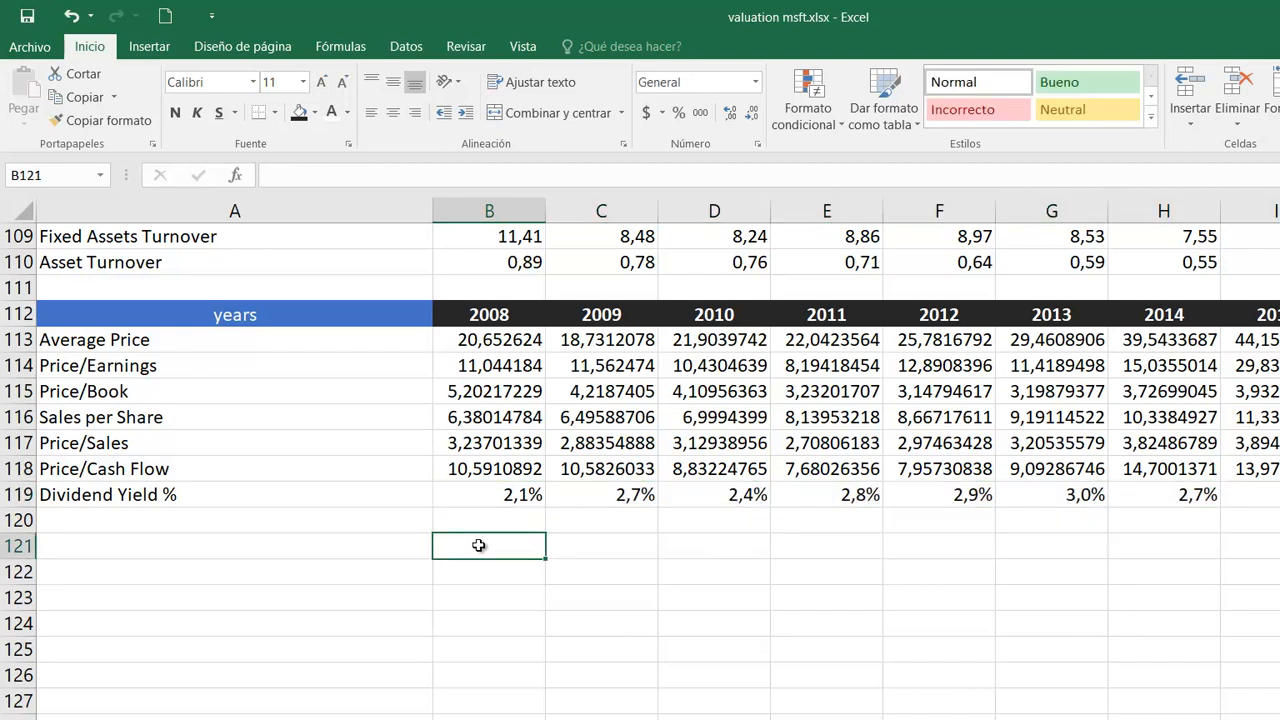